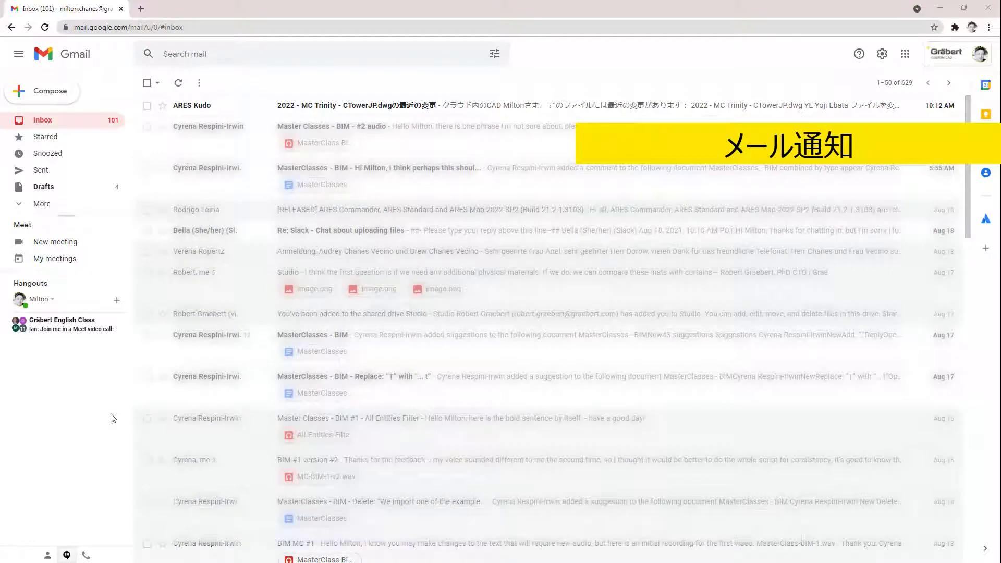
# Step: Open the CTowerJP.dwg change-notification email and follow its 図面を開く link into ARES Kudo
pyautogui.click(214, 111)
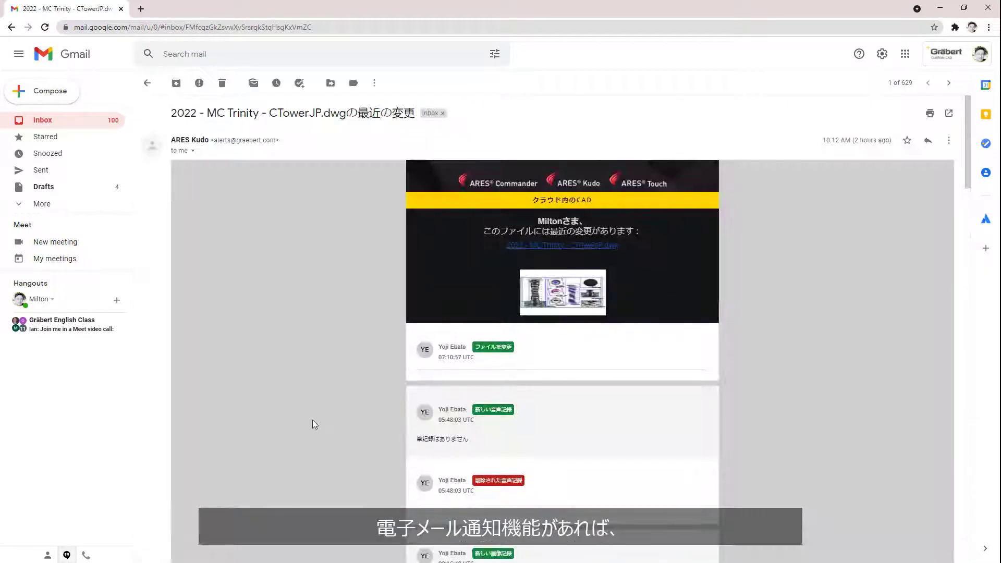
pyautogui.scroll(-5, 315, 424)
pyautogui.scroll(-5, 345, 420)
pyautogui.scroll(-5, 347, 420)
pyautogui.scroll(-5, 348, 422)
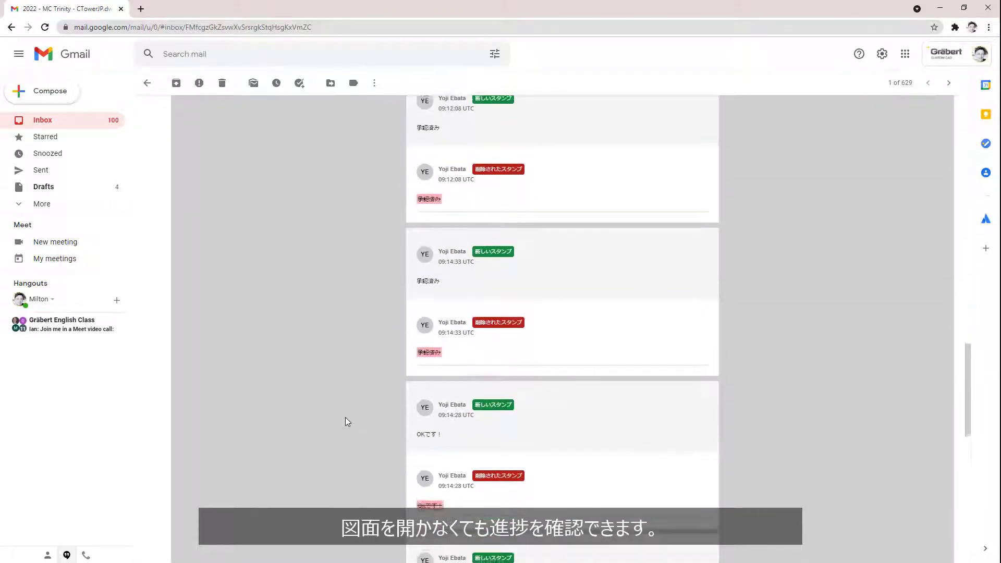
pyautogui.scroll(-5, 345, 420)
pyautogui.scroll(-5, 345, 420)
pyautogui.scroll(-5, 346, 420)
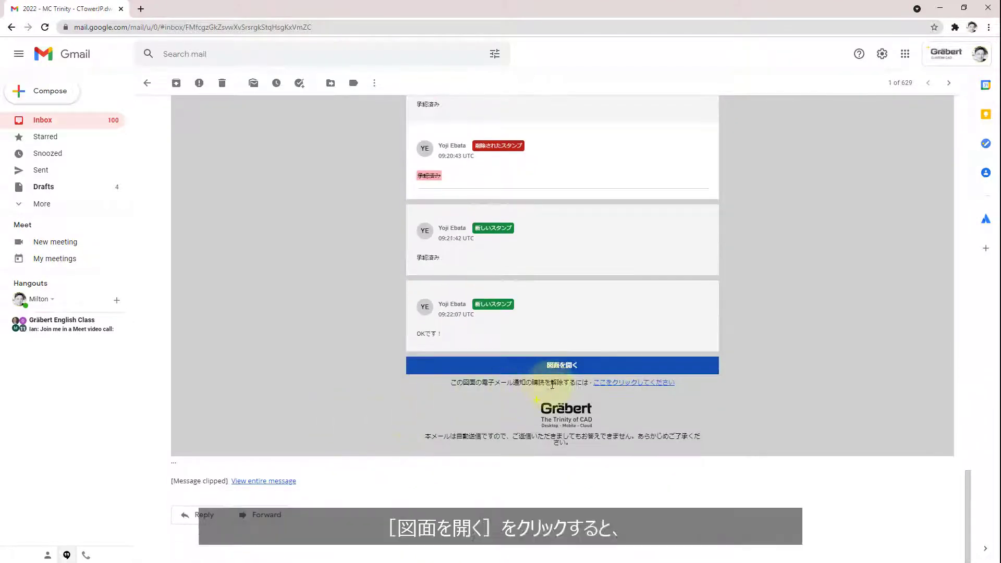
pyautogui.click(610, 370)
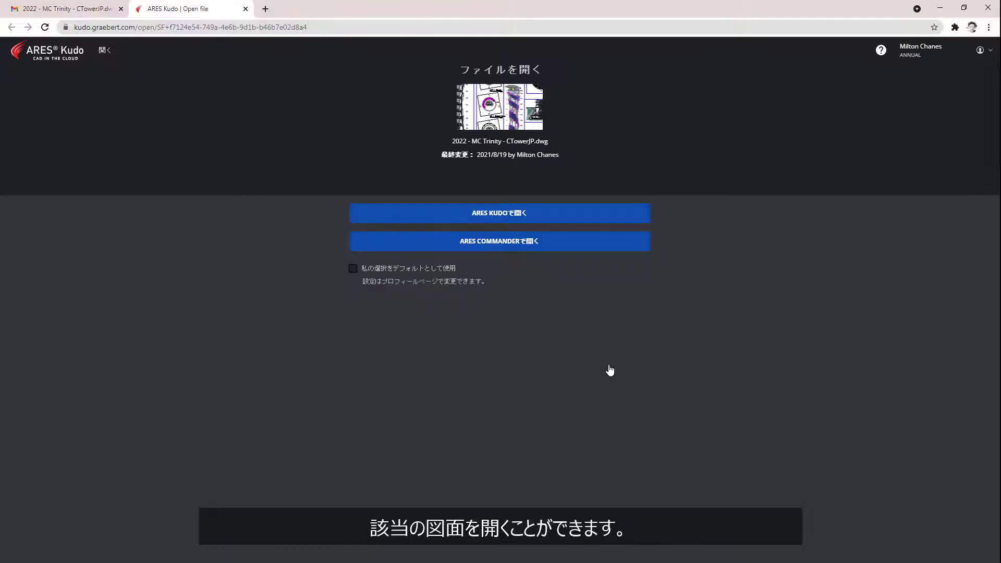
# Step: Open CTowerJP.dwg in the ARES Kudo editor and show its comments and markups feed
pyautogui.click(598, 221)
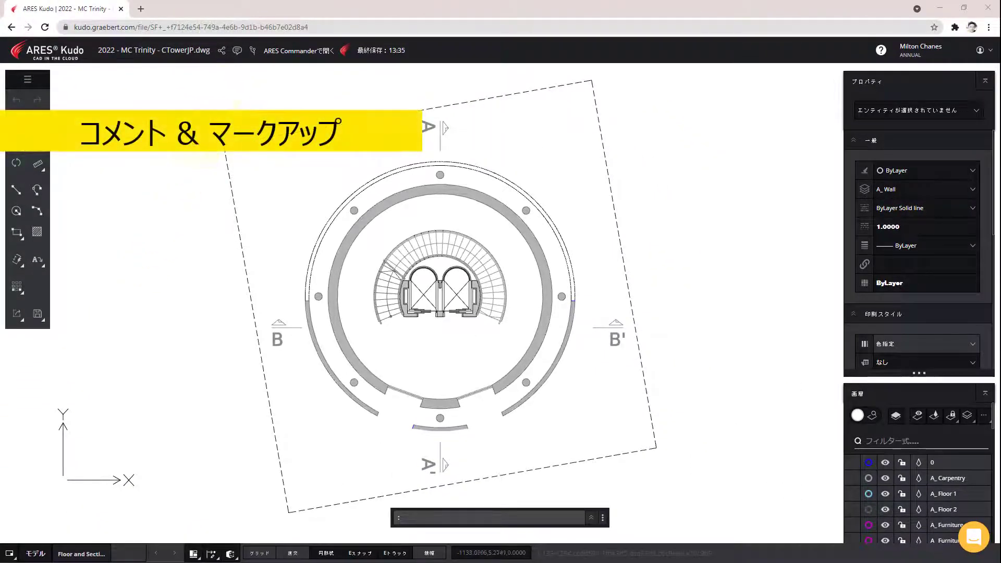
pyautogui.click(238, 51)
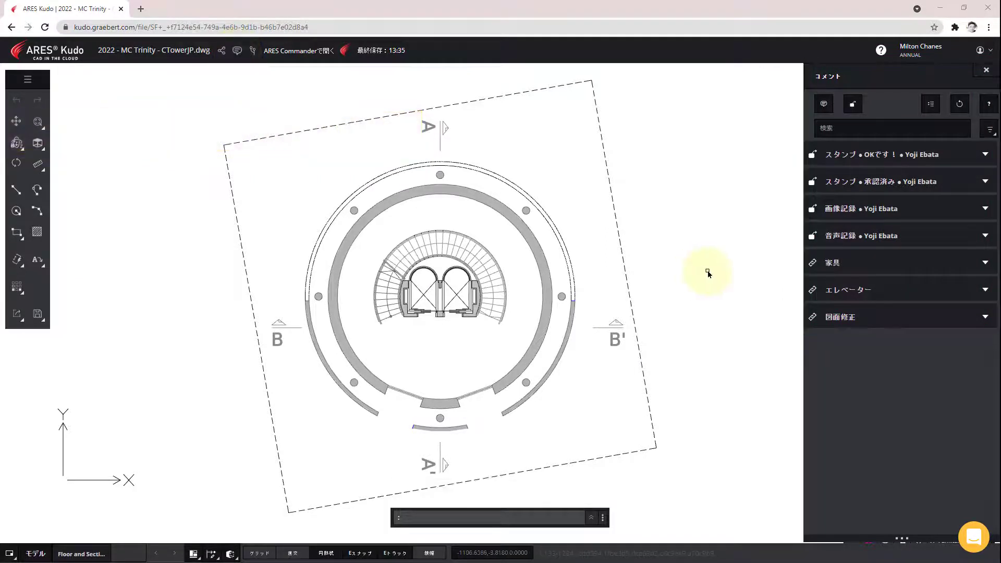
# Step: Expand the 家具 thread, zoom to its area, and post a reply that it is being reviewed
pyautogui.click(985, 264)
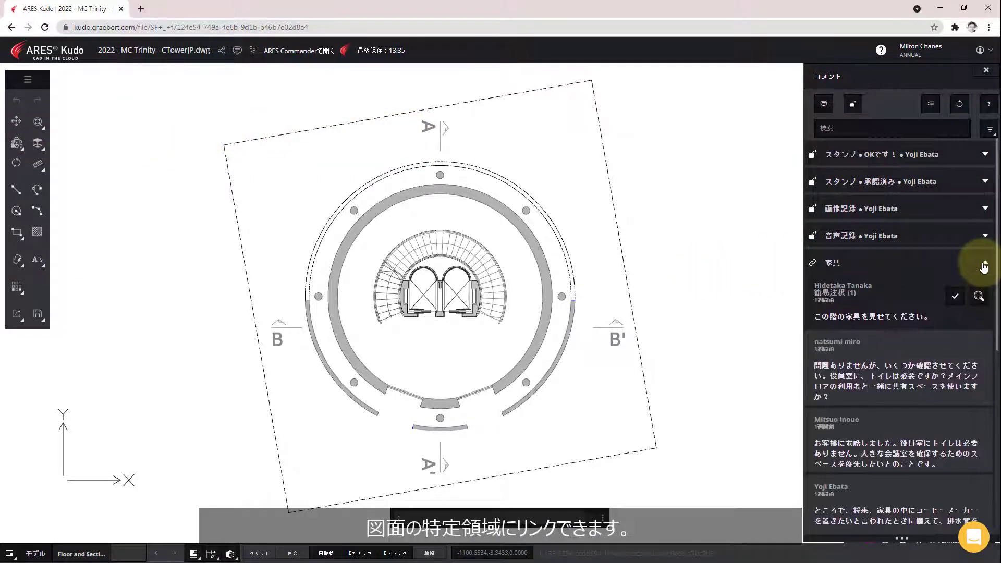
pyautogui.click(979, 297)
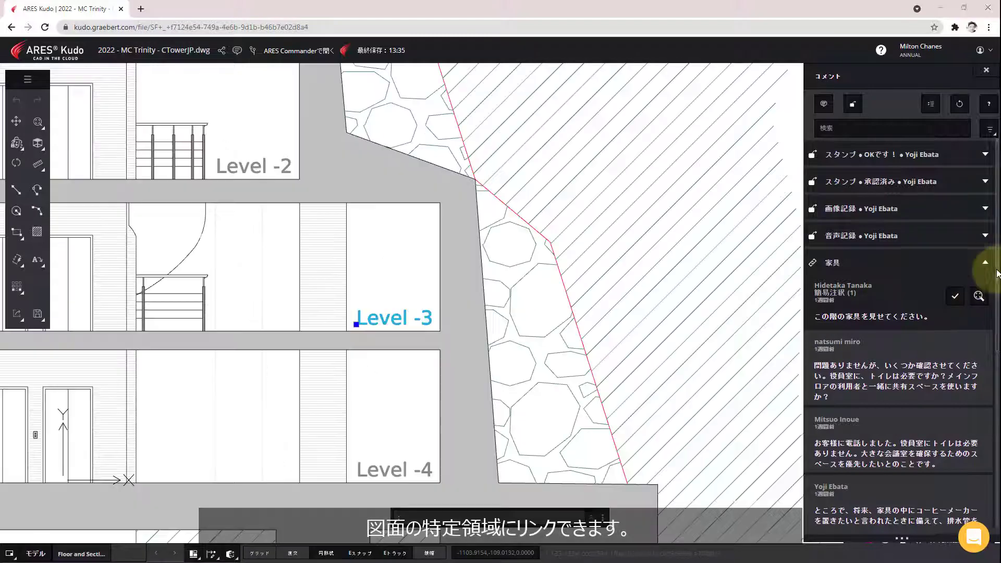
pyautogui.scroll(-5, 980, 300)
pyautogui.scroll(-4, 986, 391)
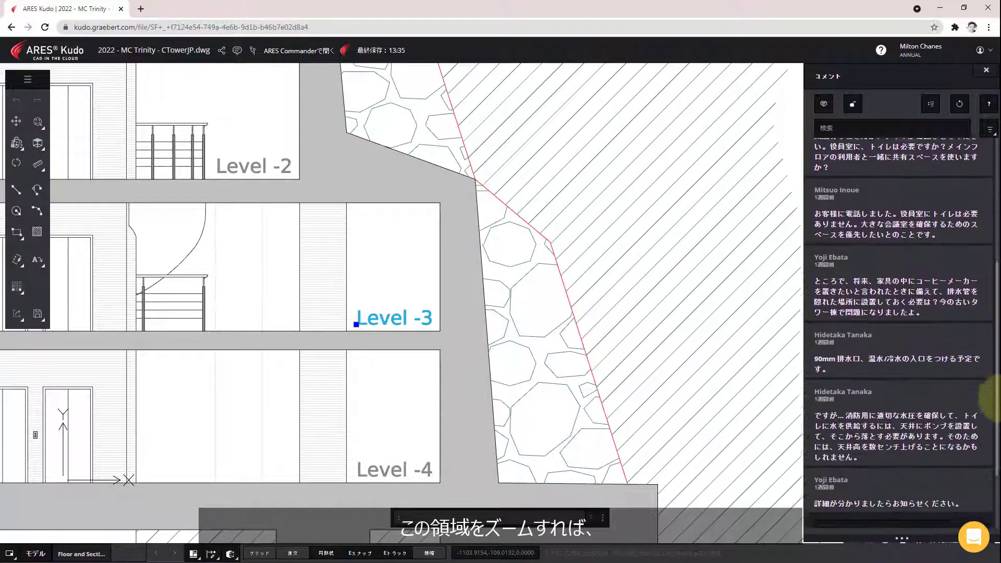
pyautogui.click(868, 434)
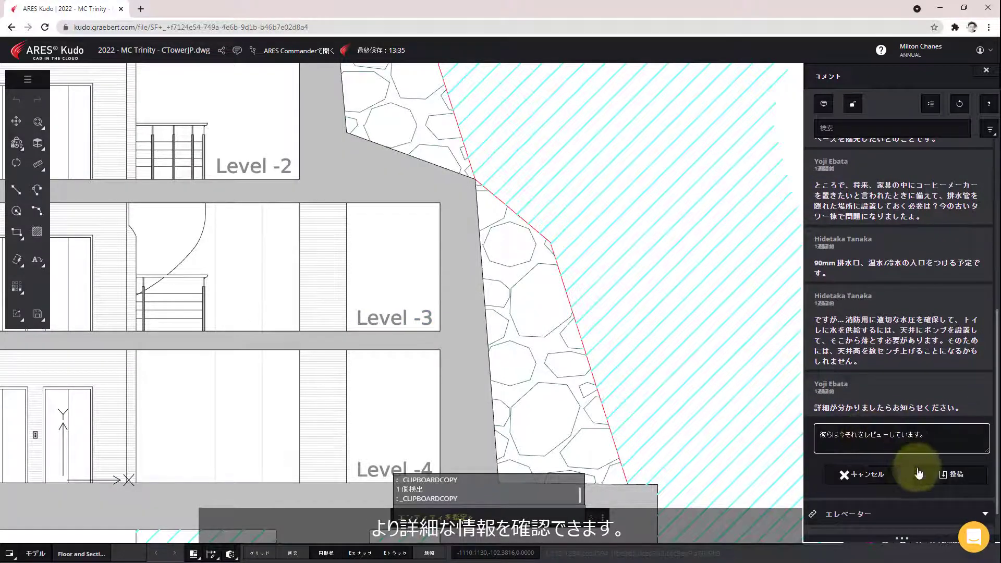
pyautogui.click(942, 479)
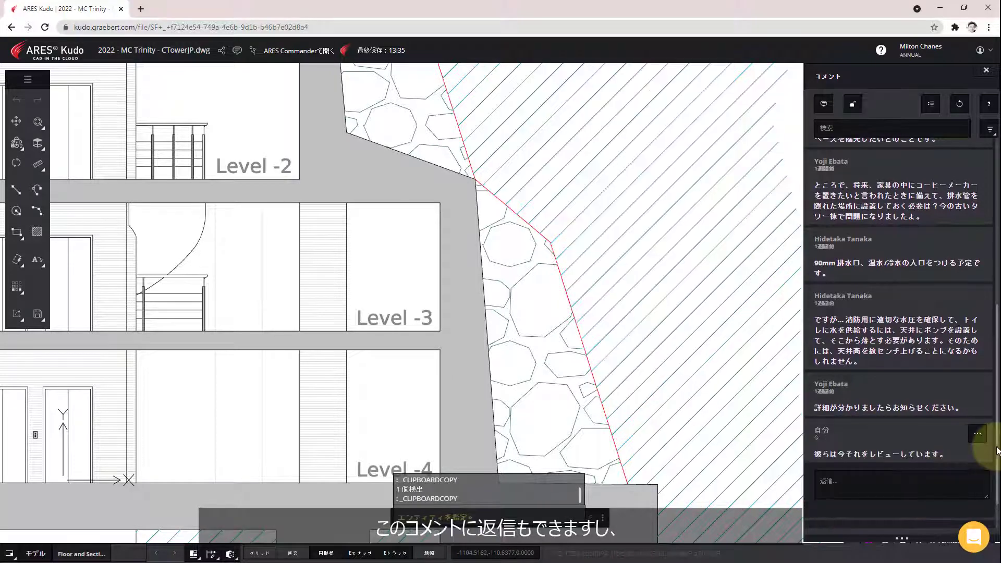
# Step: Mark the 家具 thread resolved and briefly show, then hide, resolved comments
pyautogui.scroll(6, 939, 365)
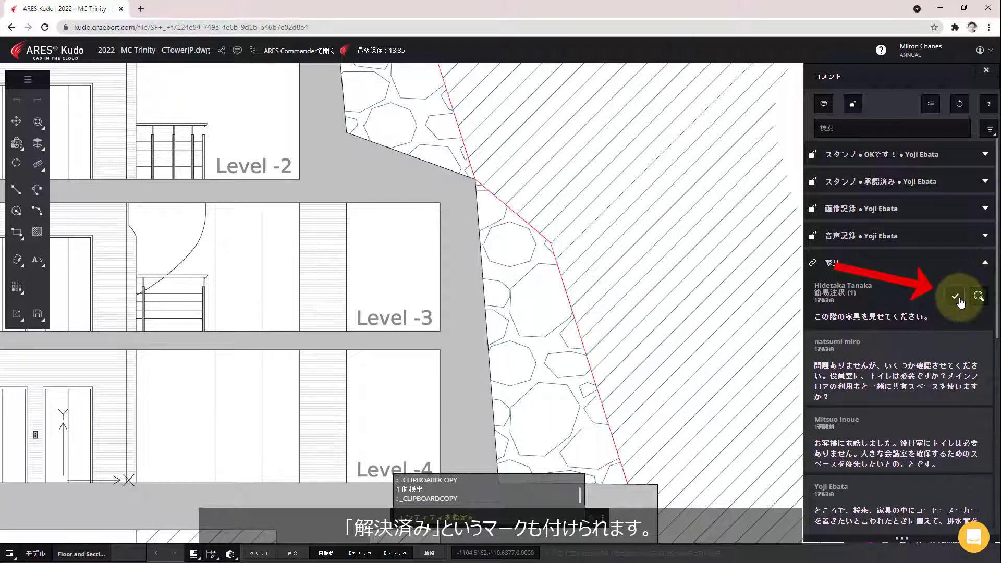
pyautogui.click(959, 299)
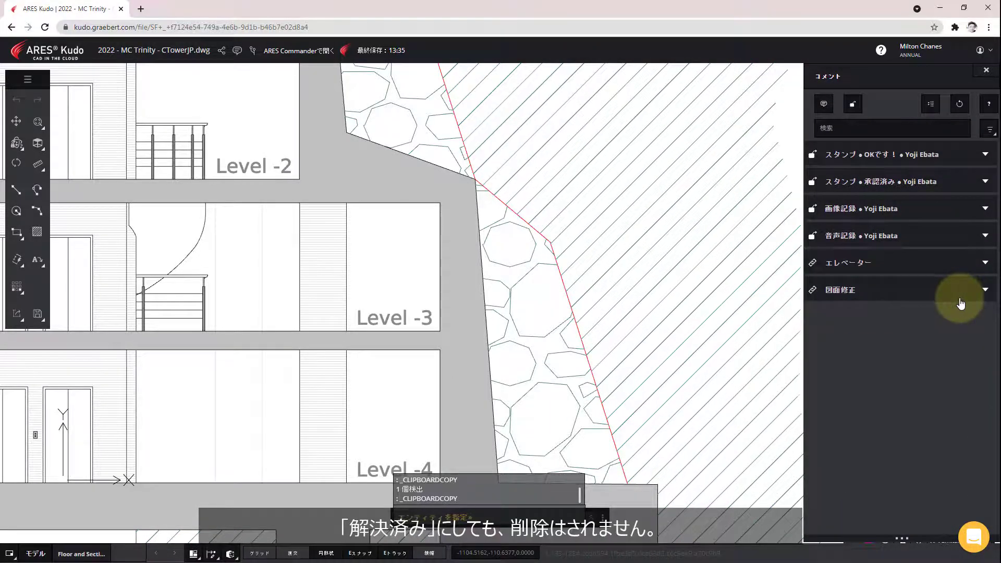
pyautogui.click(995, 133)
pyautogui.click(918, 246)
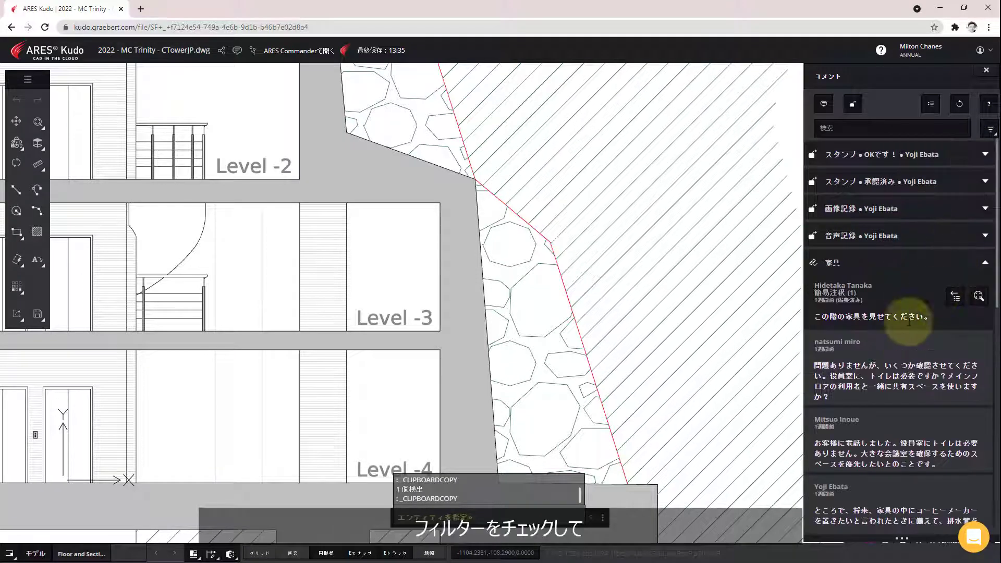
pyautogui.scroll(-2, 907, 329)
pyautogui.scroll(-3, 905, 334)
pyautogui.scroll(-3, 905, 336)
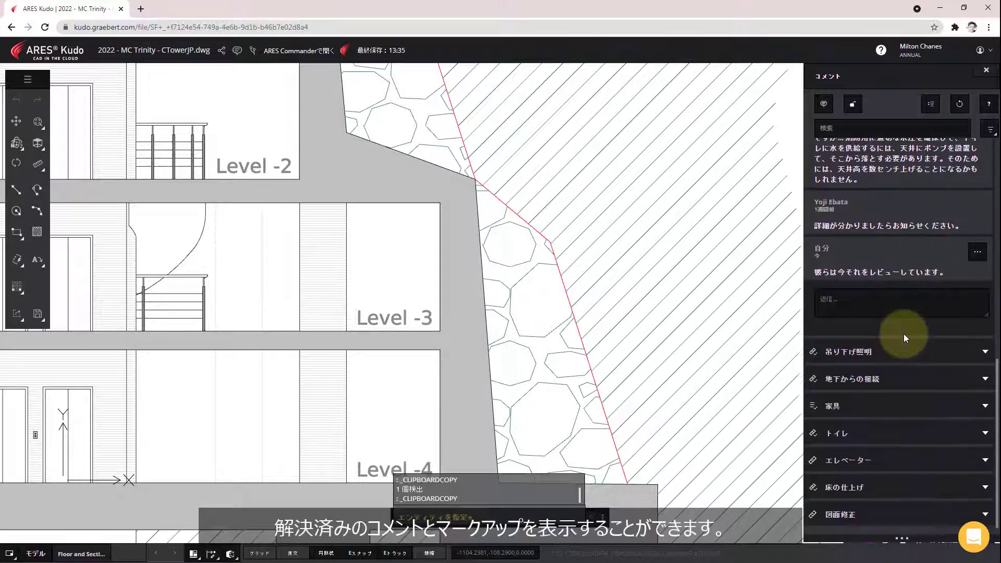
pyautogui.click(990, 132)
pyautogui.click(936, 251)
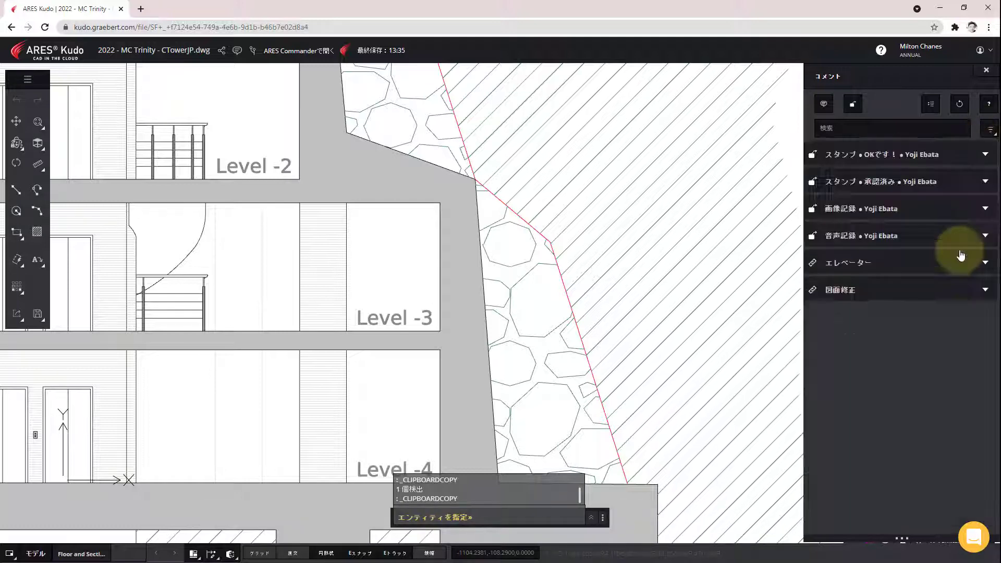
pyautogui.click(853, 104)
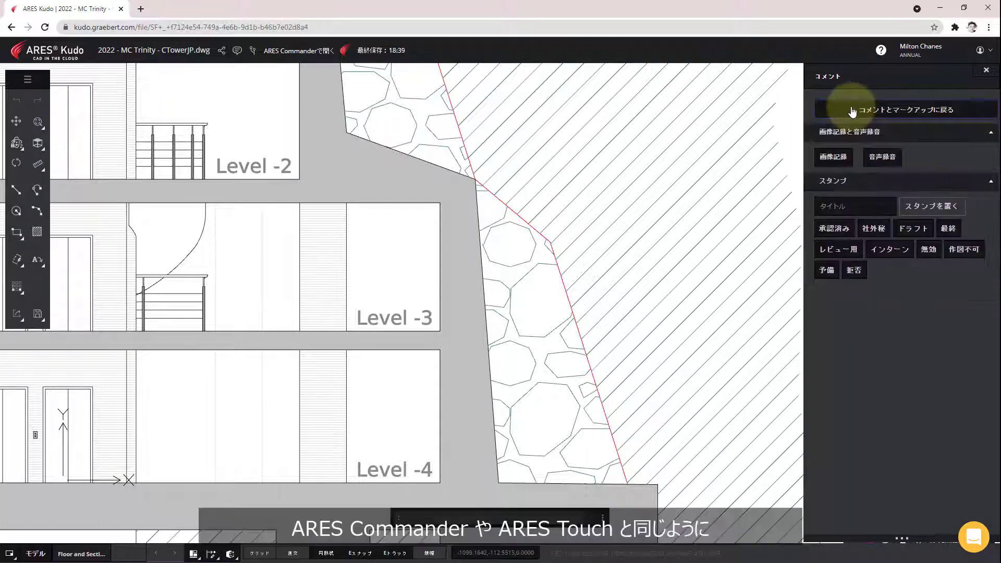
# Step: Record and post a VR voice-note markup beside the spiral stair below Level -3
pyautogui.click(885, 158)
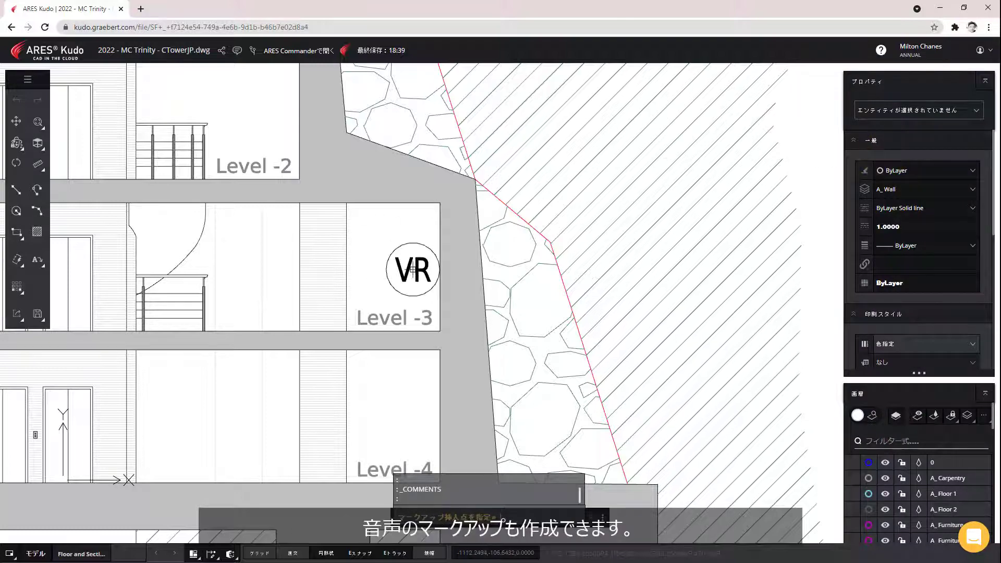
pyautogui.click(351, 261)
pyautogui.scroll(-2, 351, 260)
pyautogui.scroll(3, 558, 318)
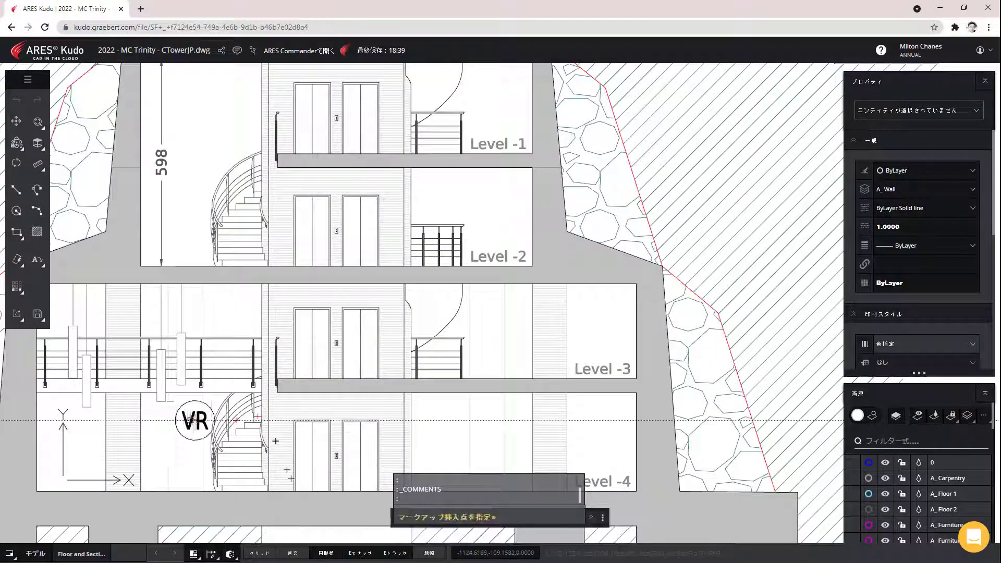
pyautogui.click(187, 420)
pyautogui.click(818, 206)
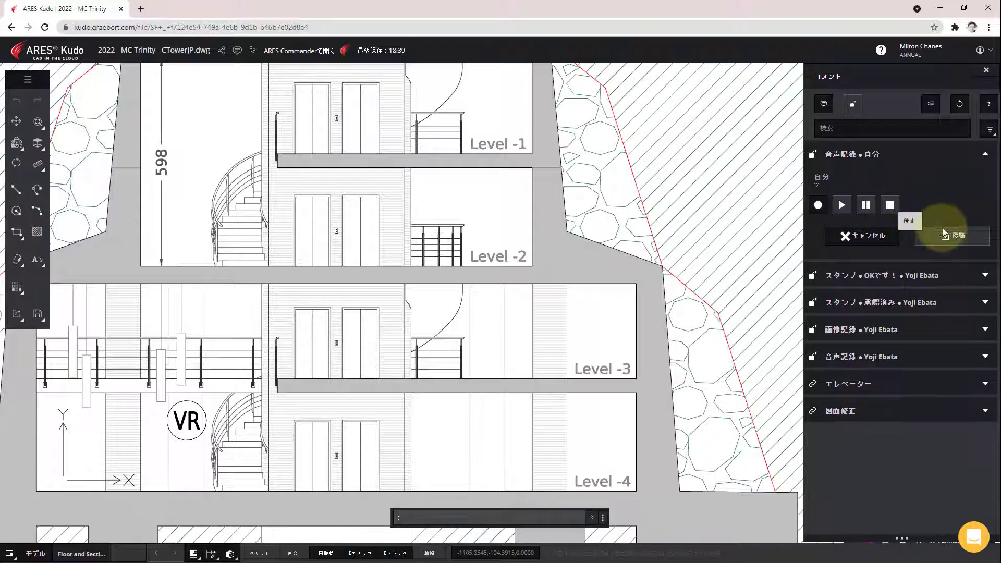
pyautogui.click(954, 237)
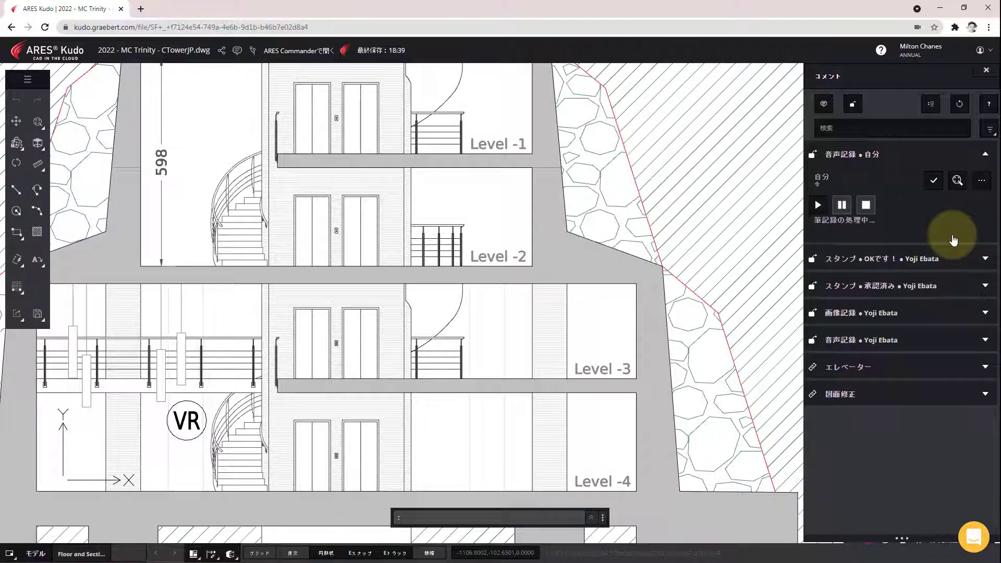
pyautogui.click(853, 104)
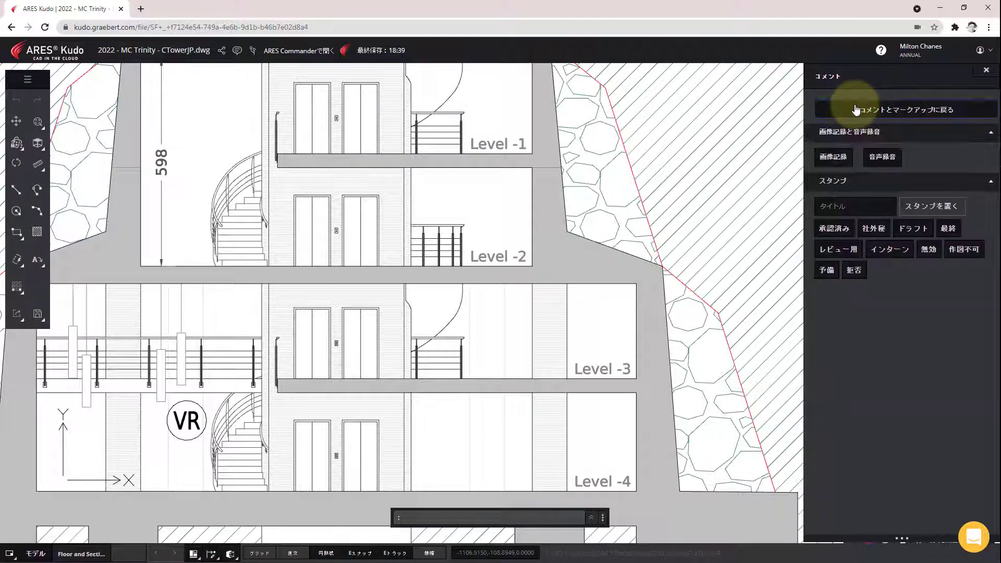
# Step: Post an image markup on Level 9 with photo 03-07--2021_21-27-40.jpg and caption これは、お客様が希望するソリューションです。
pyautogui.click(835, 158)
pyautogui.scroll(-3, 553, 156)
pyautogui.scroll(3, 521, 224)
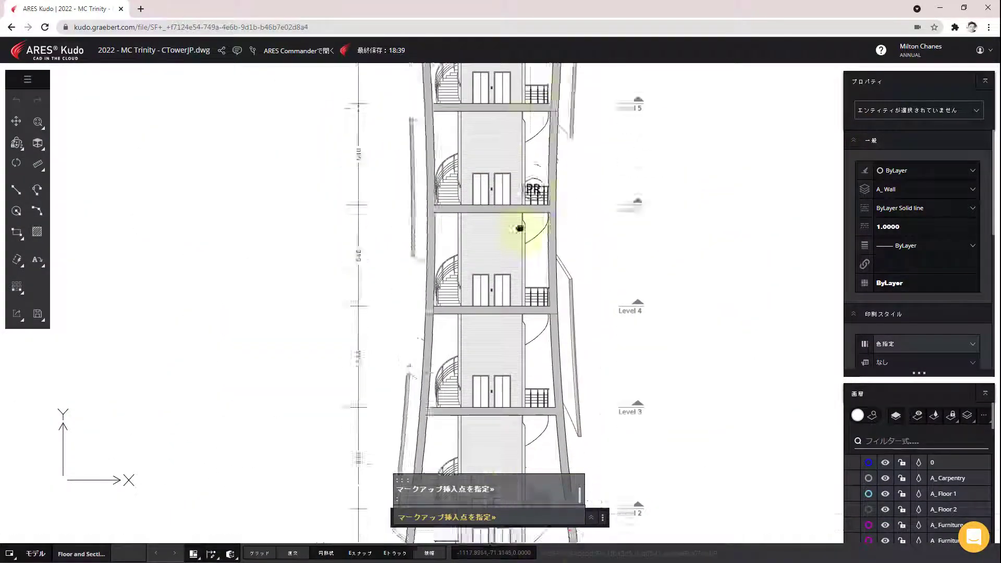
pyautogui.moveTo(520, 228); pyautogui.dragTo(519, 289, button='middle')
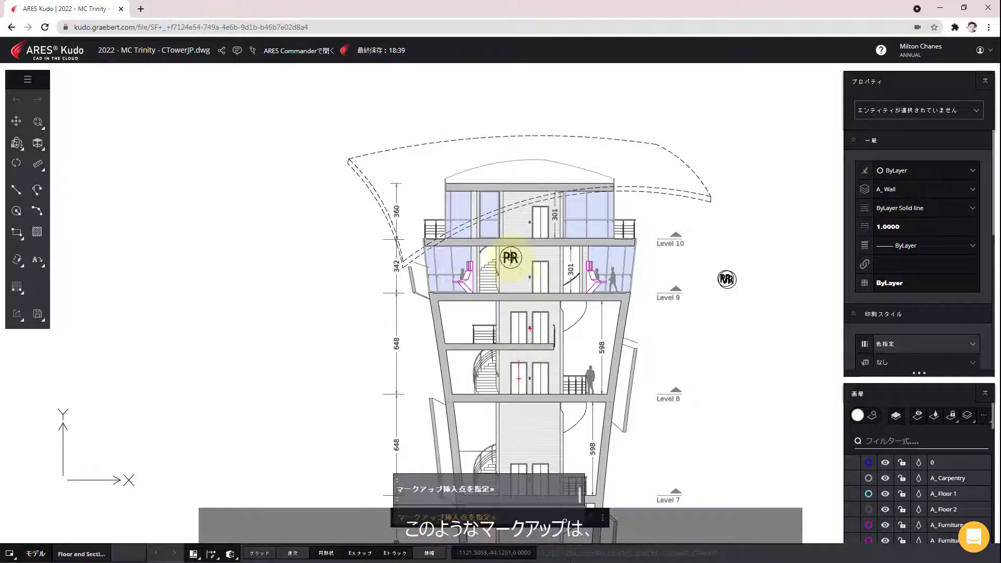
pyautogui.click(480, 205)
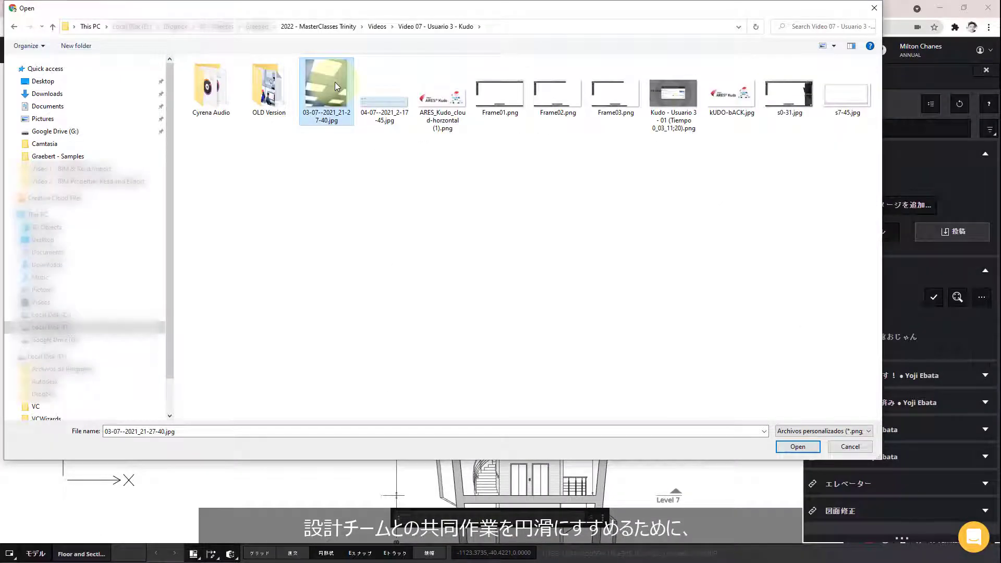
pyautogui.doubleClick(335, 86)
pyautogui.click(883, 435)
pyautogui.write('これは、お客様が希望するソリューションです。')
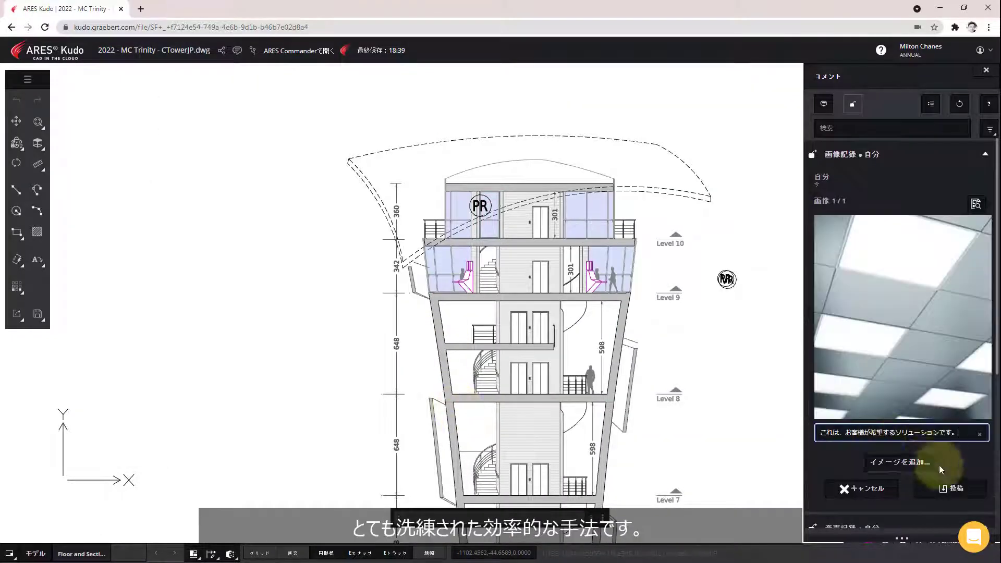
pyautogui.click(954, 489)
# Step: Place a レビュー用 review stamp above the tower's top floor
pyautogui.click(853, 104)
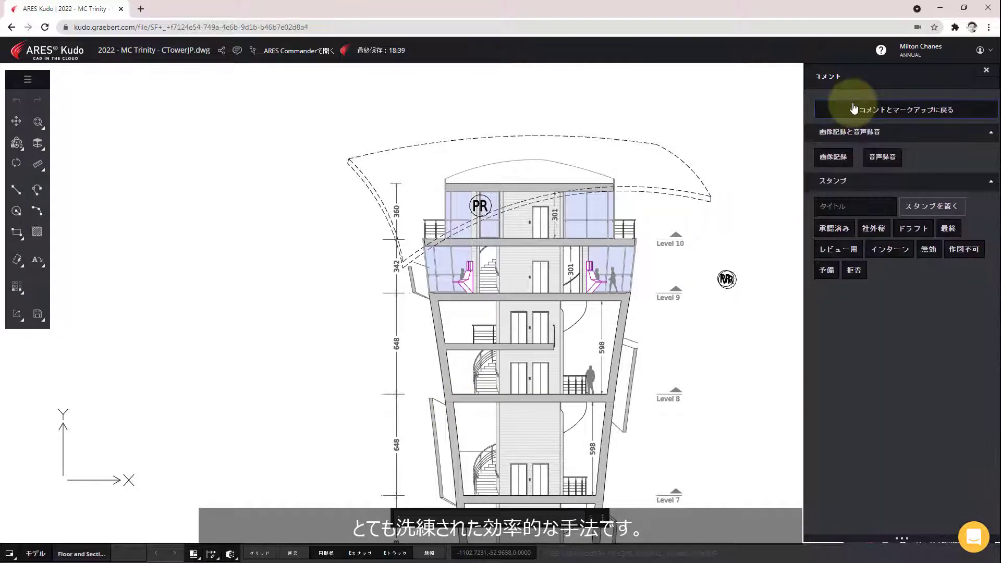
pyautogui.click(838, 250)
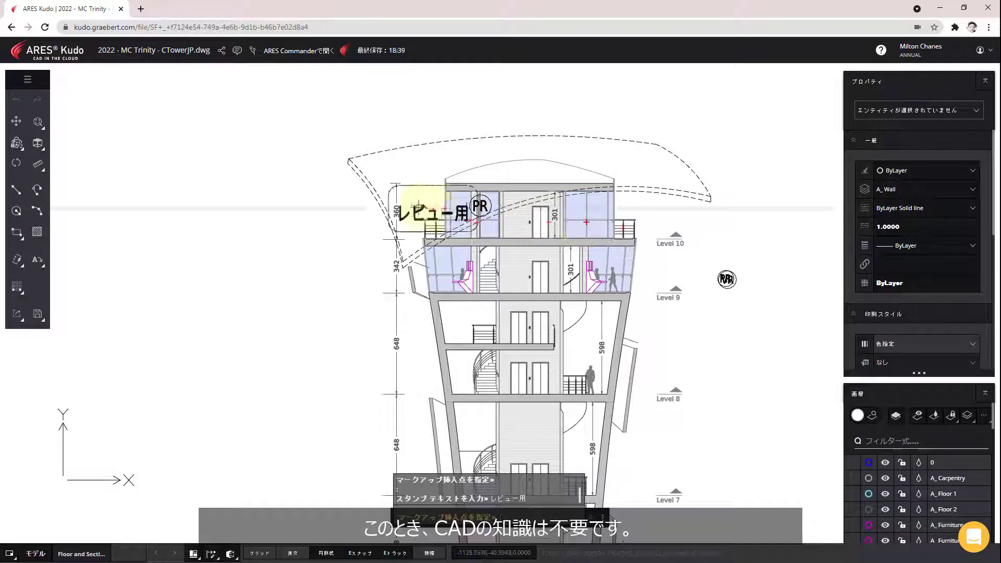
pyautogui.click(432, 168)
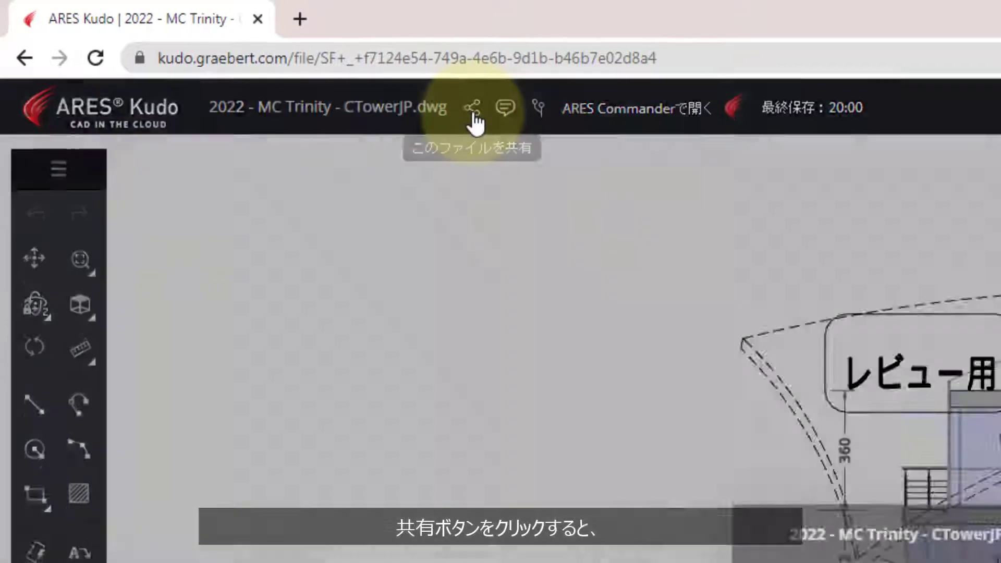
# Step: Copy the old view-only share link, delete it, and generate a new never-expiring link
pyautogui.click(487, 118)
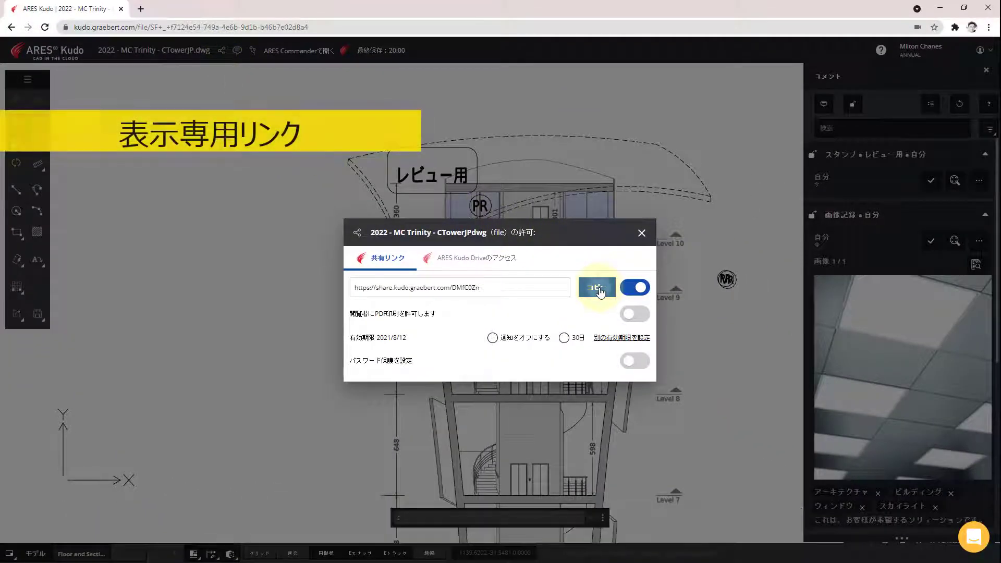
pyautogui.click(596, 287)
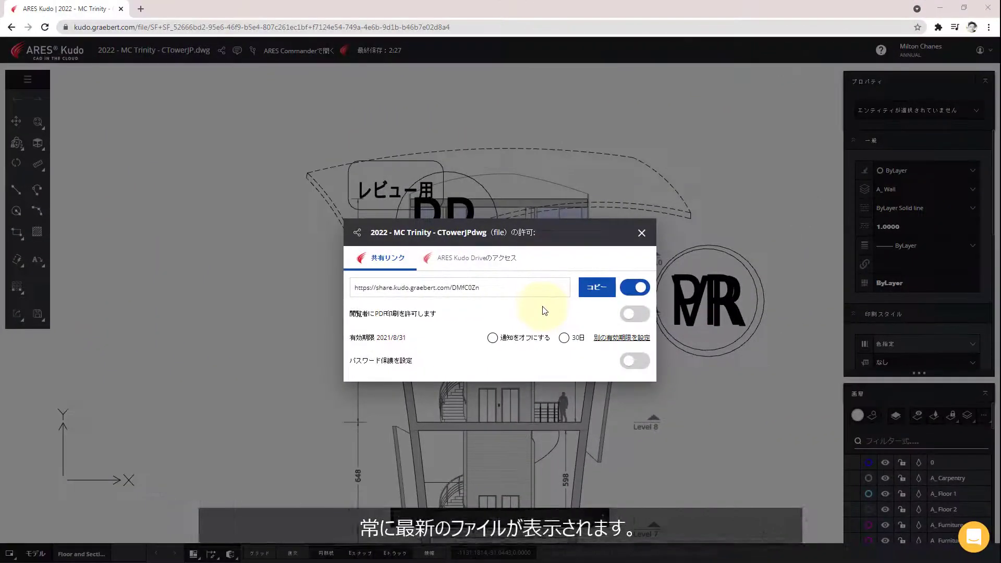
pyautogui.click(643, 290)
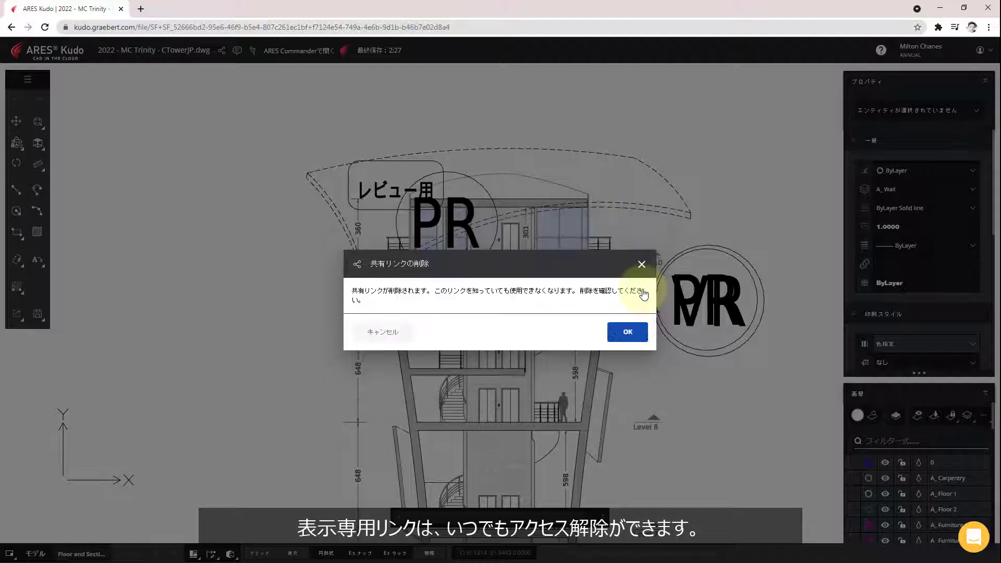
pyautogui.click(637, 336)
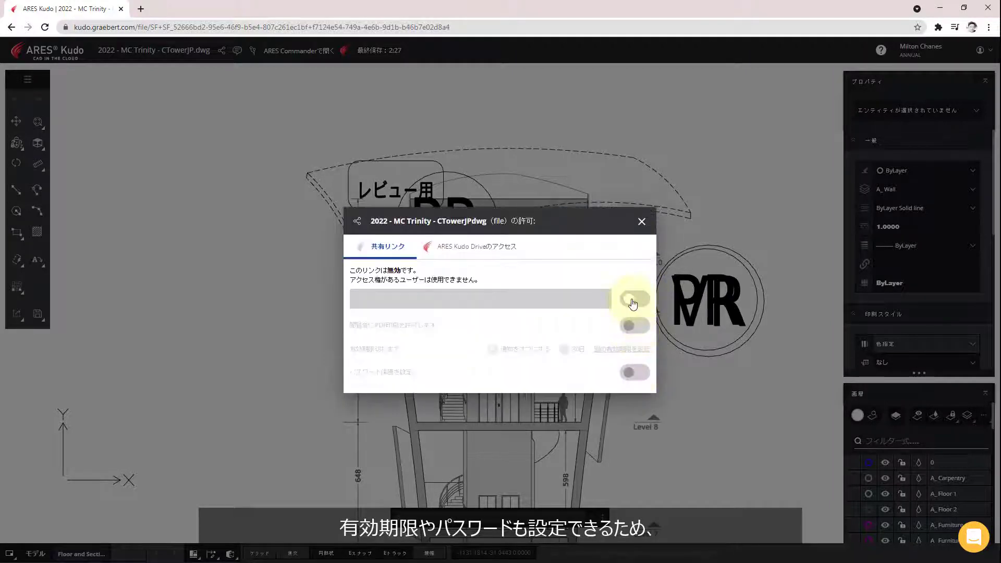
pyautogui.click(633, 304)
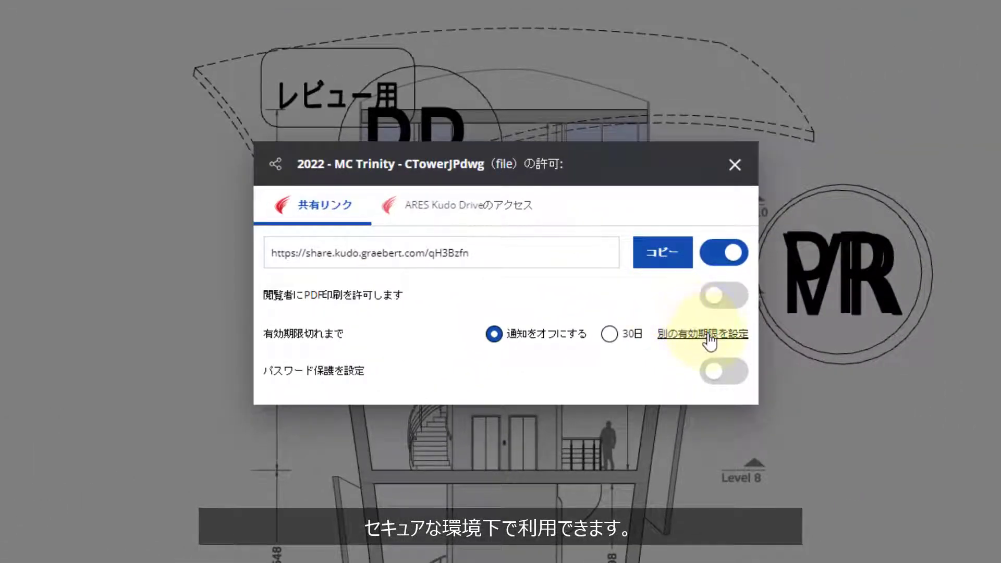
pyautogui.click(710, 336)
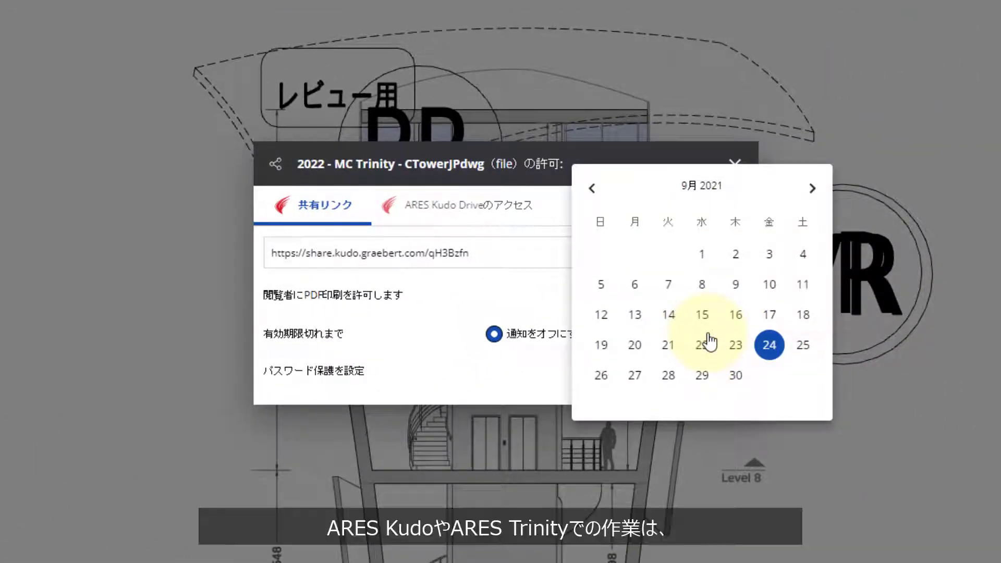
pyautogui.click(545, 294)
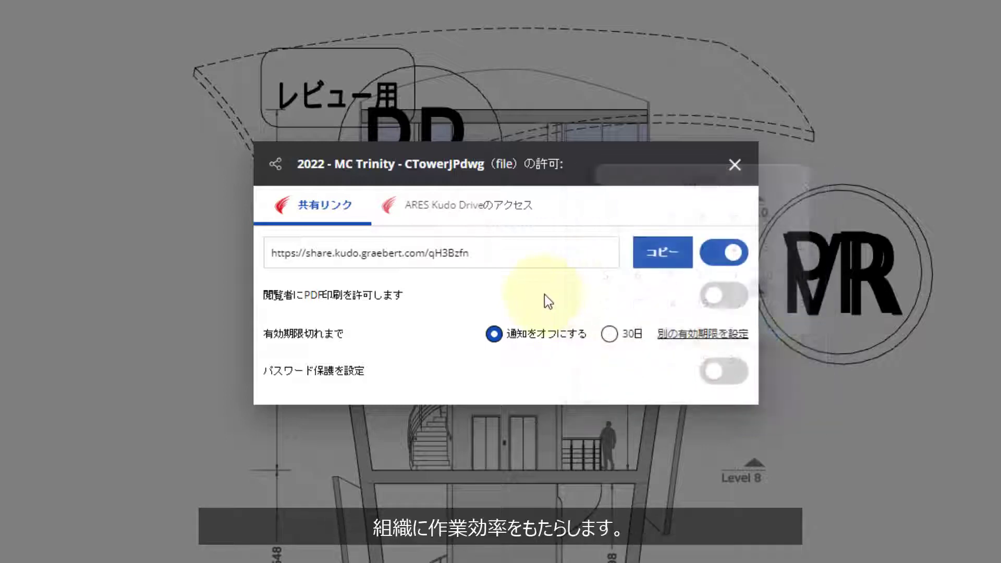
# Step: Review the Drive access users and keep the first collaborator as 編集者
pyautogui.click(482, 214)
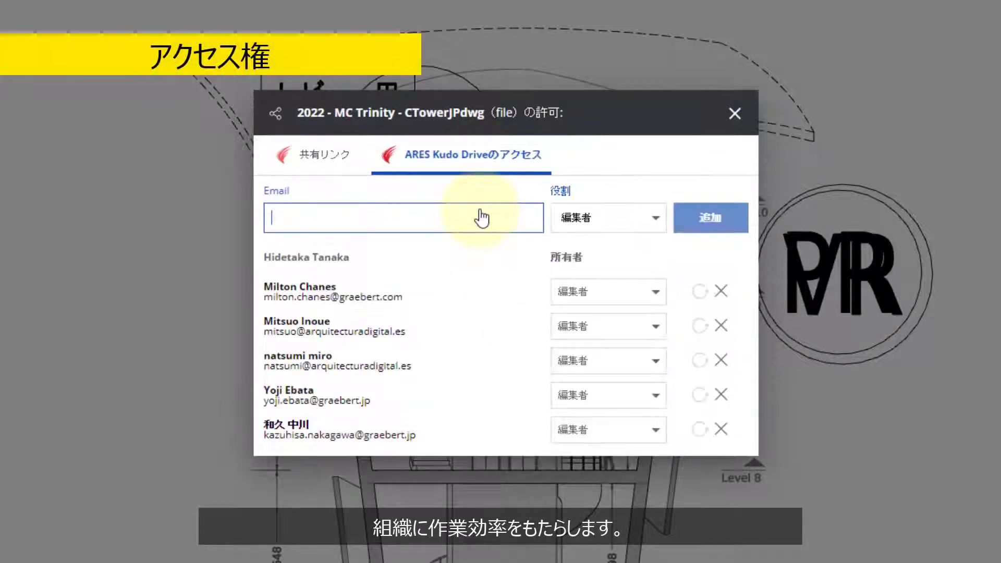
pyautogui.click(658, 293)
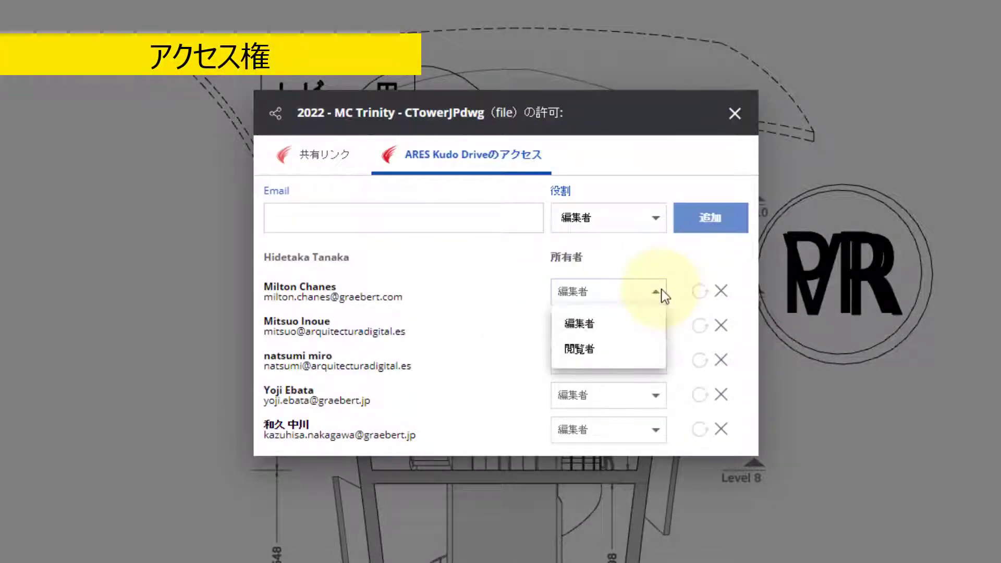
pyautogui.click(663, 296)
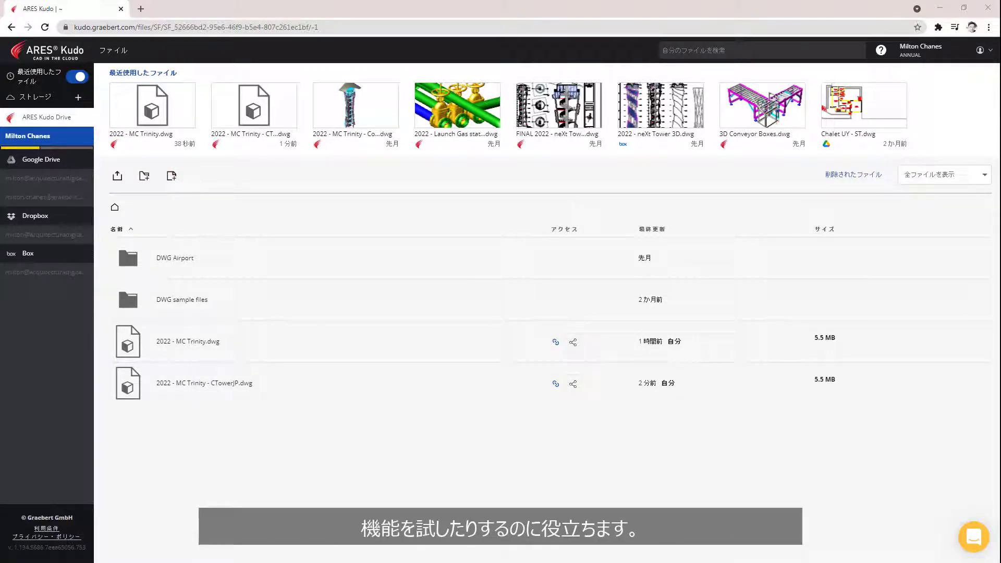
# Step: Browse the contents of the DWG sample files folder
pyautogui.click(191, 303)
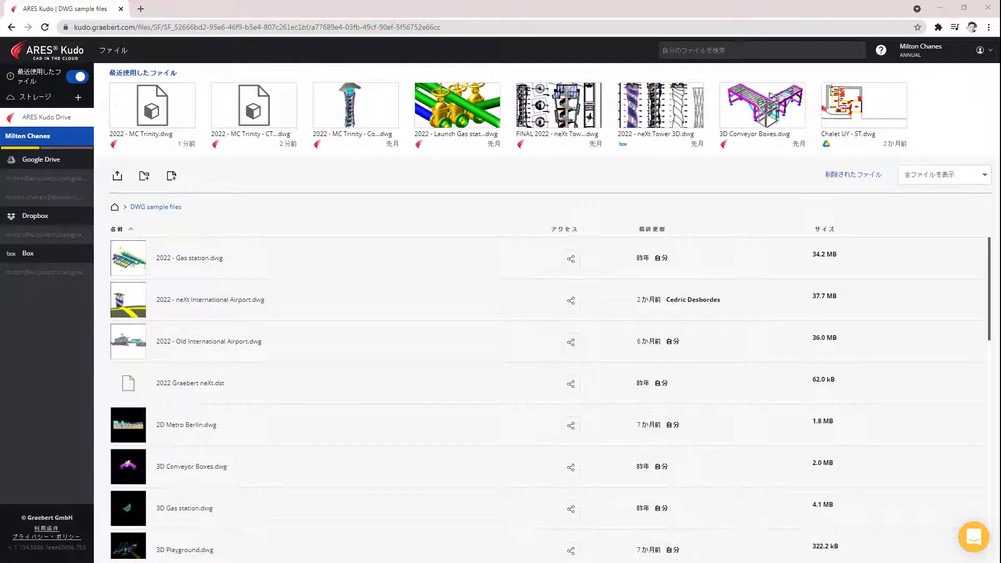
pyautogui.scroll(-1, 436, 391)
pyautogui.scroll(-5, 436, 391)
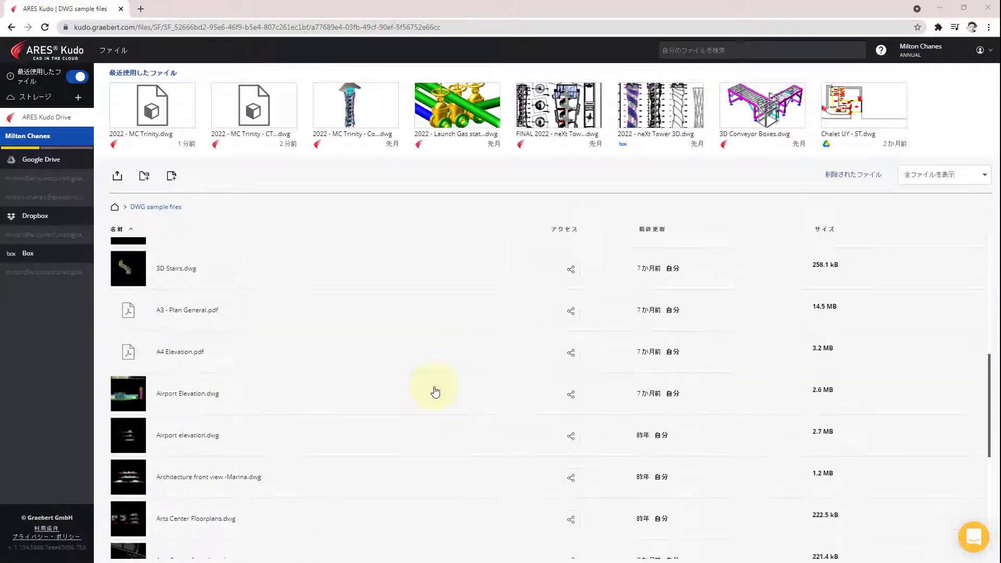
pyautogui.scroll(-4, 436, 391)
pyautogui.scroll(10, 436, 391)
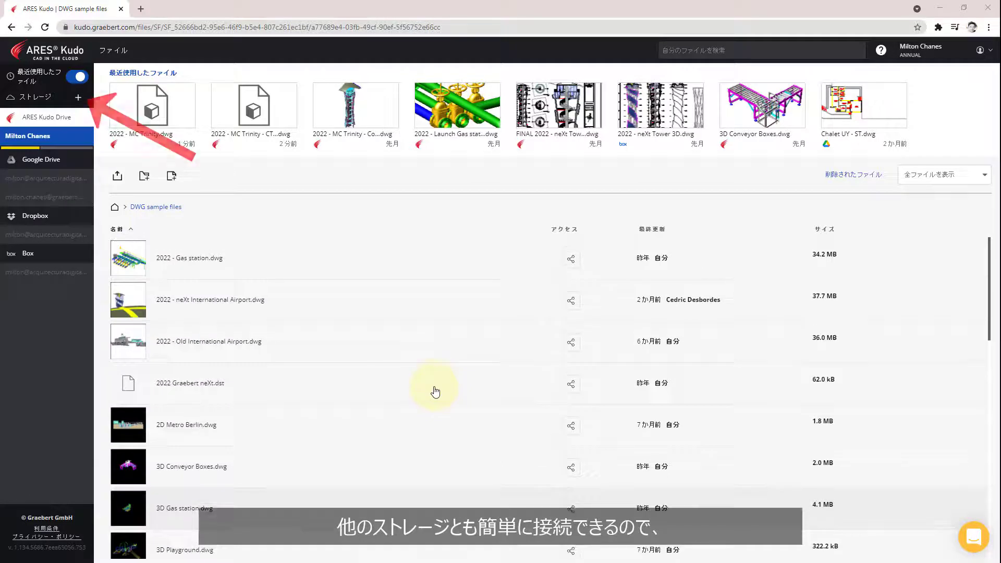
# Step: Review the connected storages and search them for 'Chalet', expanding the Google Drive results
pyautogui.click(78, 97)
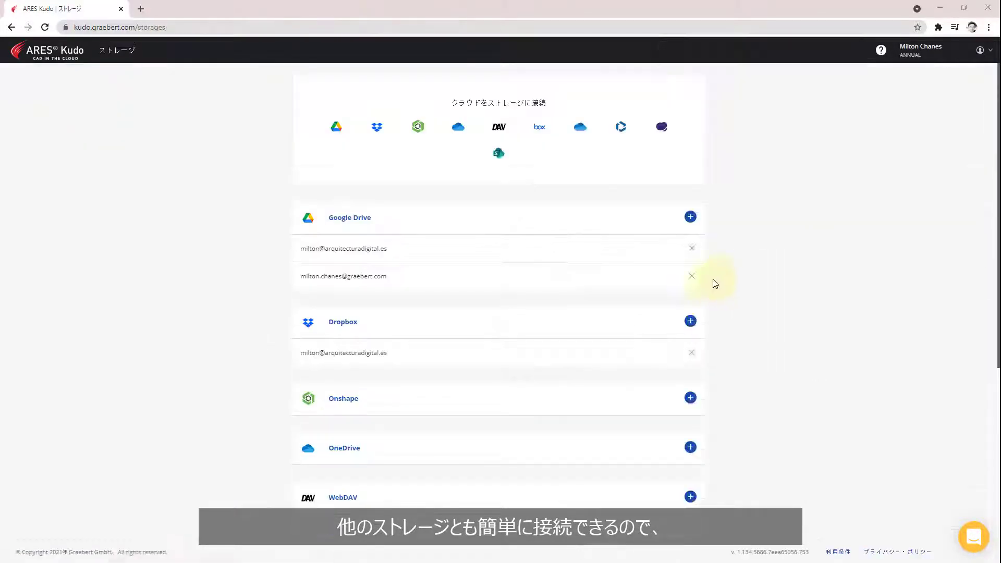
pyautogui.scroll(-1, 767, 293)
pyautogui.scroll(-2, 768, 293)
pyautogui.scroll(-3, 768, 293)
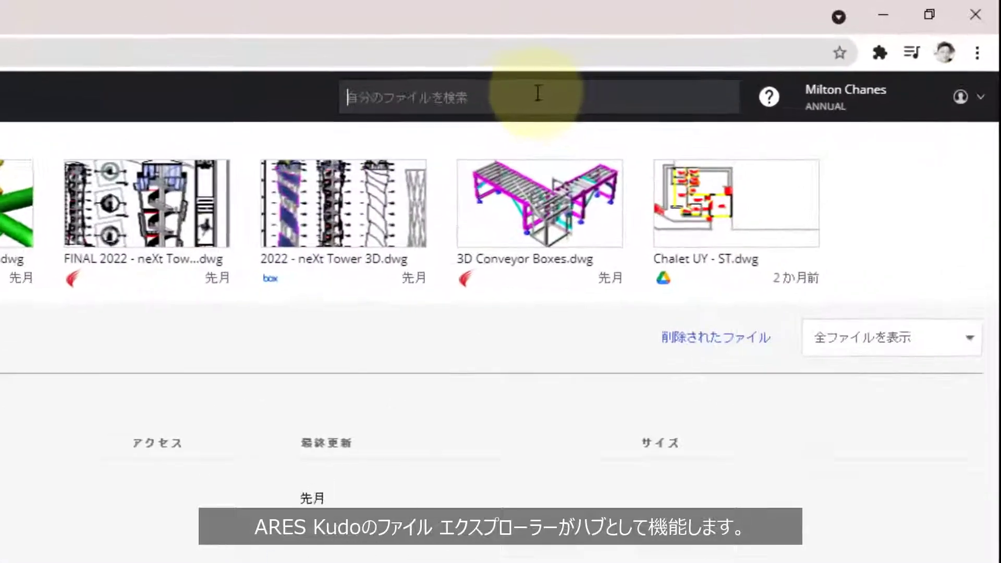
pyautogui.write('C')
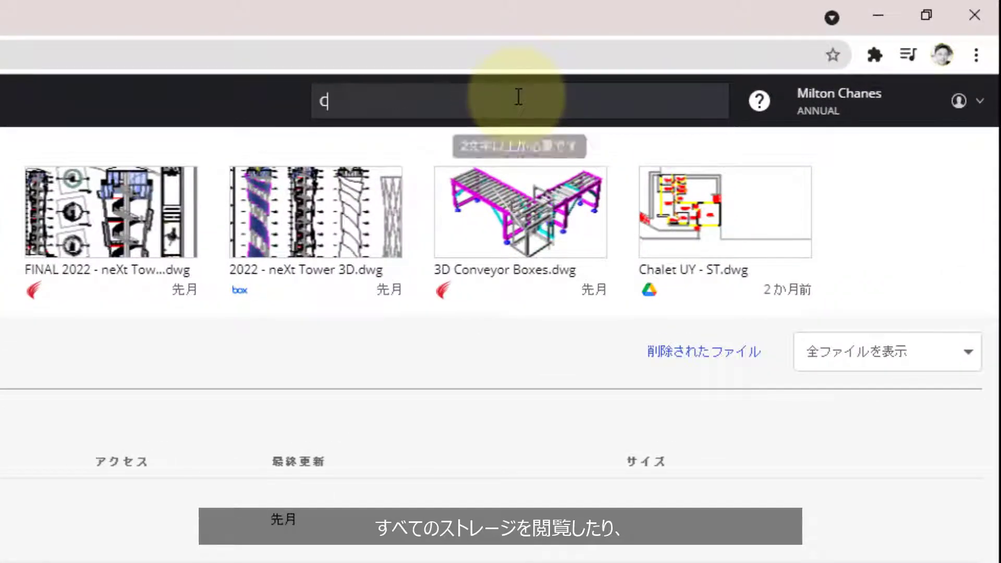
pyautogui.write('hal')
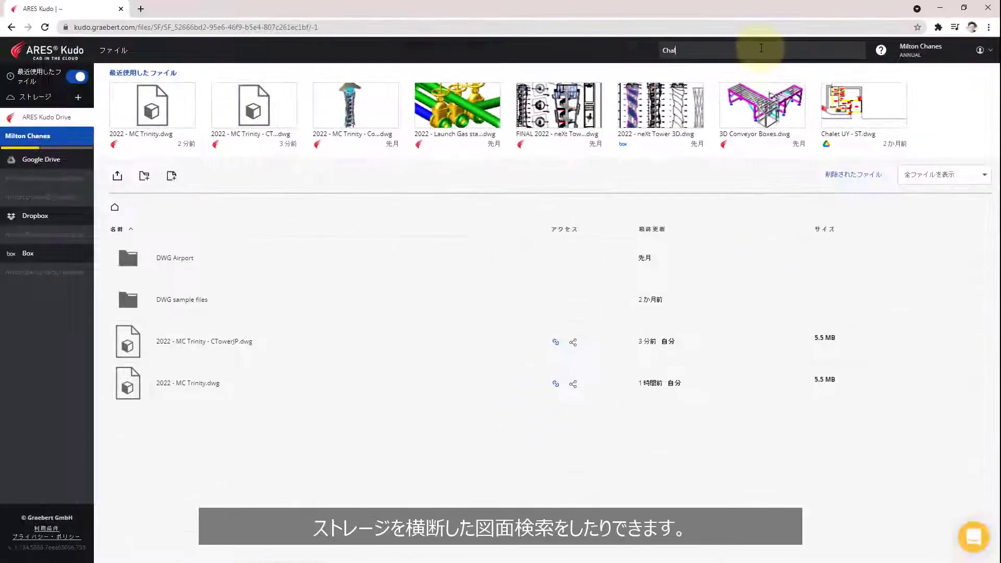
pyautogui.write('et')
pyautogui.press('Return')
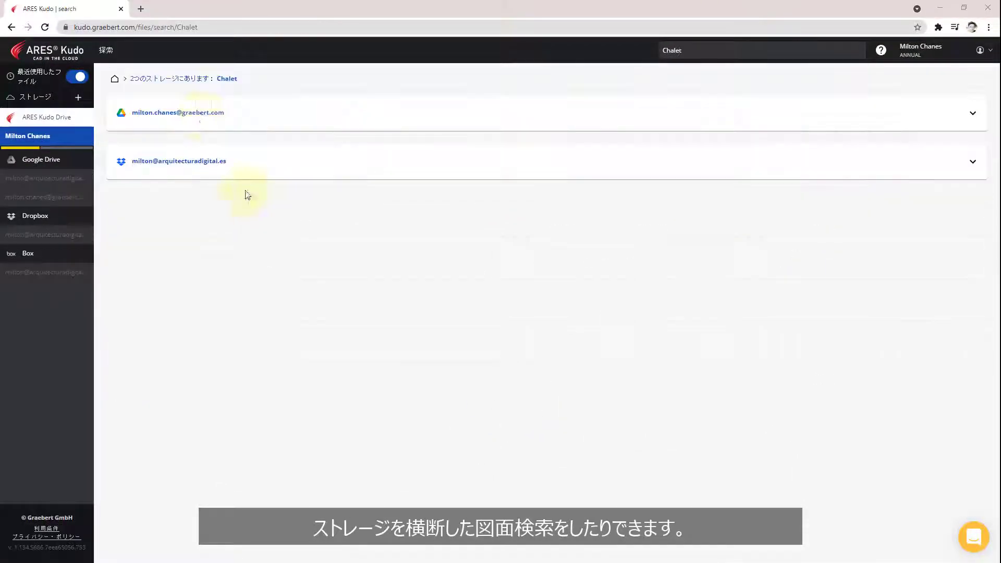
pyautogui.click(204, 115)
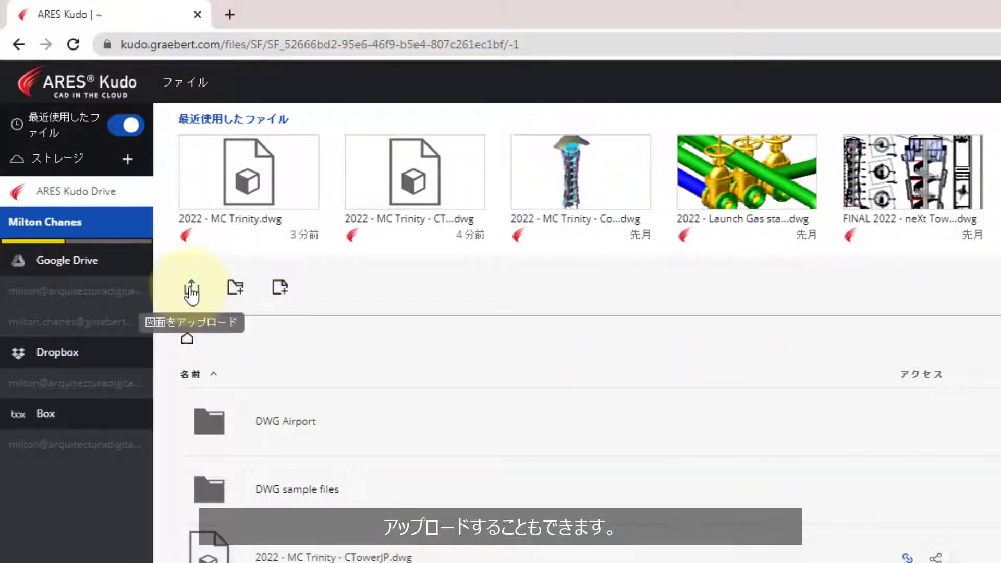
# Step: Upload AC2022 - BIM 00.dwg from the computer to the Drive home folder
pyautogui.click(117, 176)
pyautogui.click(535, 344)
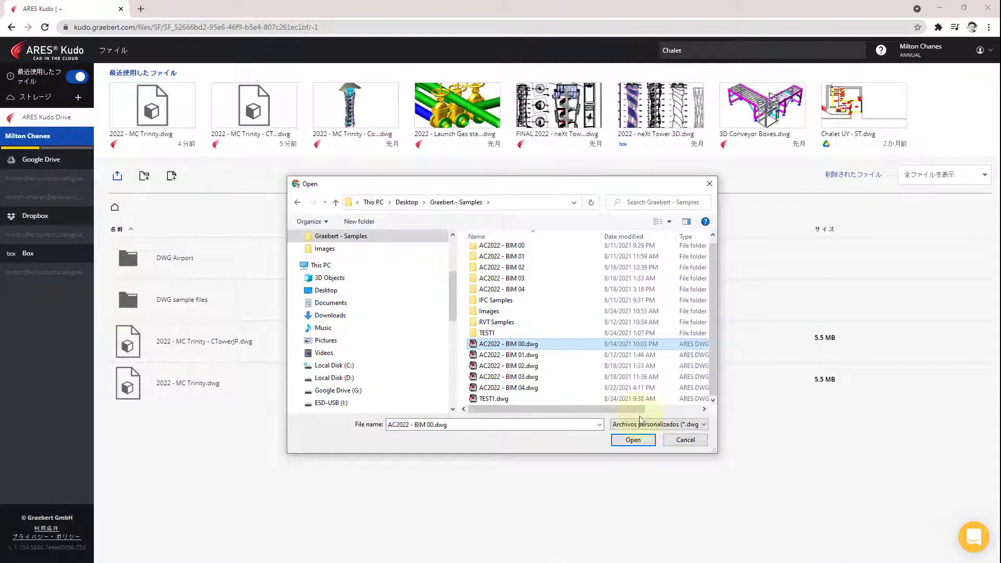
pyautogui.click(650, 440)
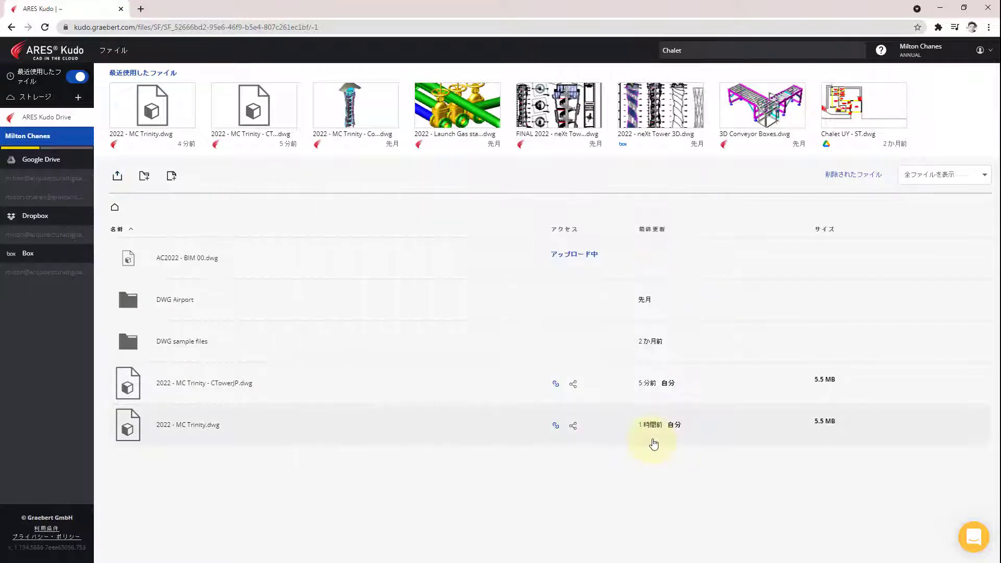
# Step: Share the uploaded drawing with a collaborator's e-mail as 編集者
pyautogui.click(572, 259)
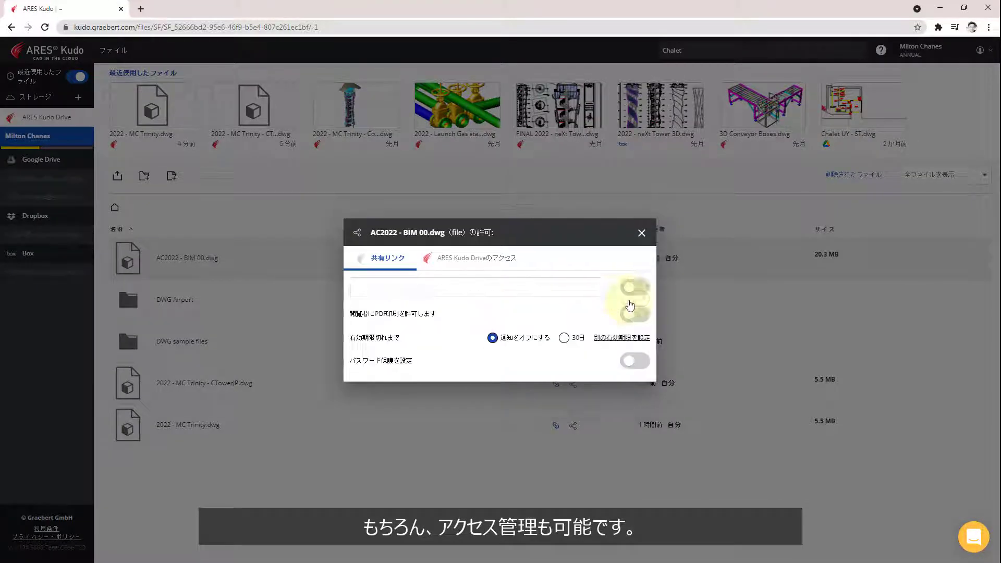
pyautogui.write('yo')
pyautogui.click(419, 336)
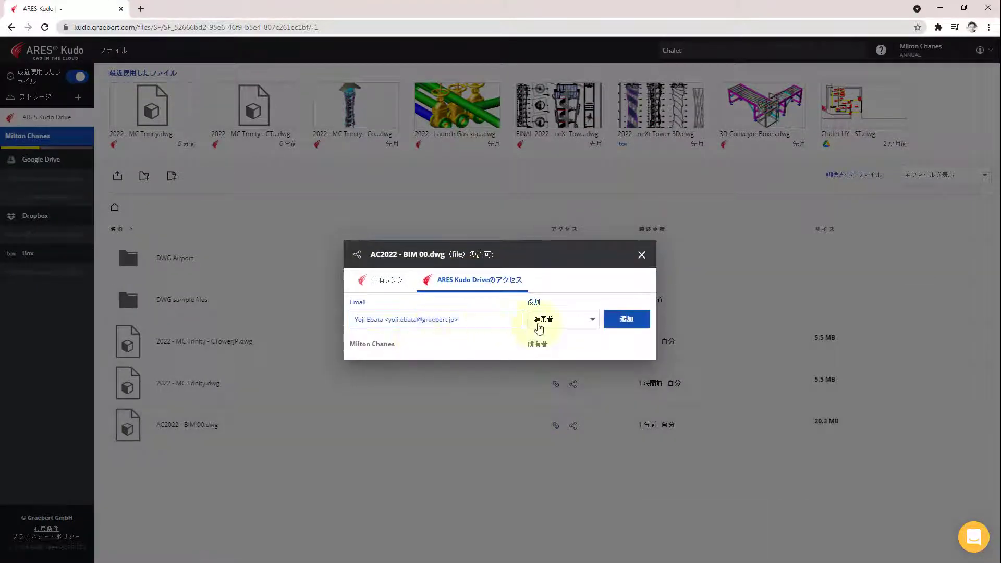
pyautogui.click(625, 320)
pyautogui.click(642, 255)
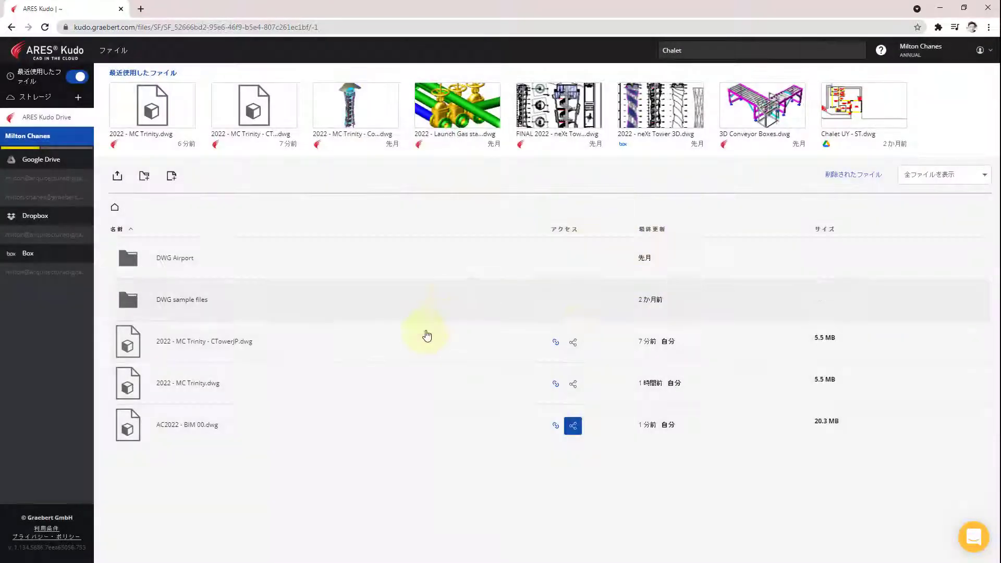
# Step: Check a drawing's context actions, then open 2022 - MC Trinity - CTowerJP.dwg in the drawing editor
pyautogui.rightClick(348, 429)
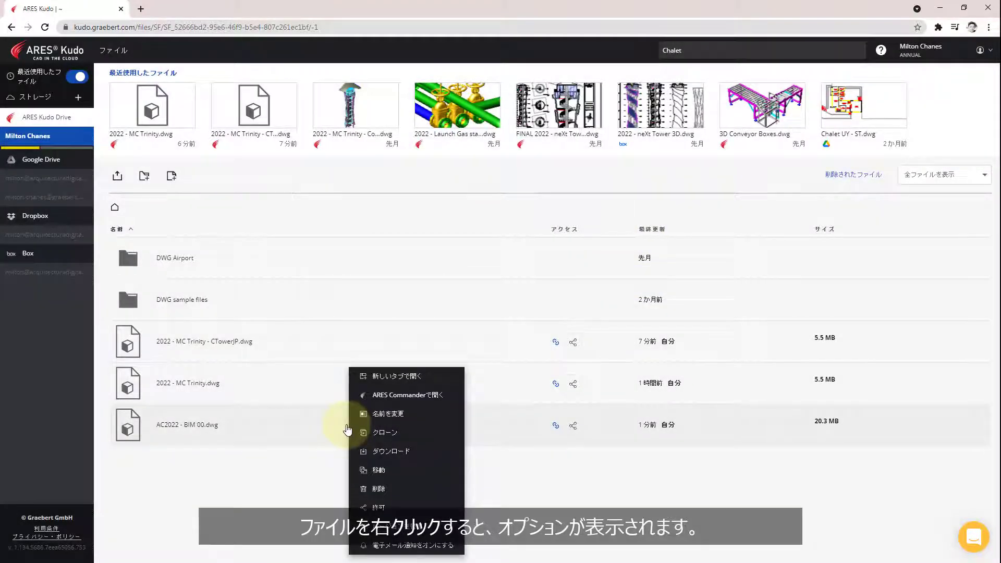
pyautogui.click(222, 342)
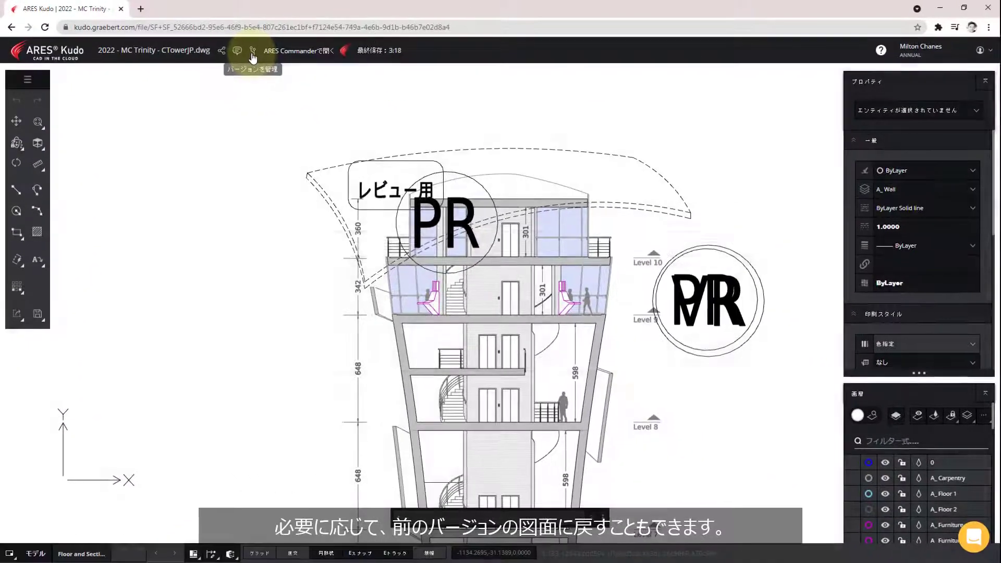
# Step: Browse the CTowerJP.dwg version history back to version V24 and view its details
pyautogui.click(280, 61)
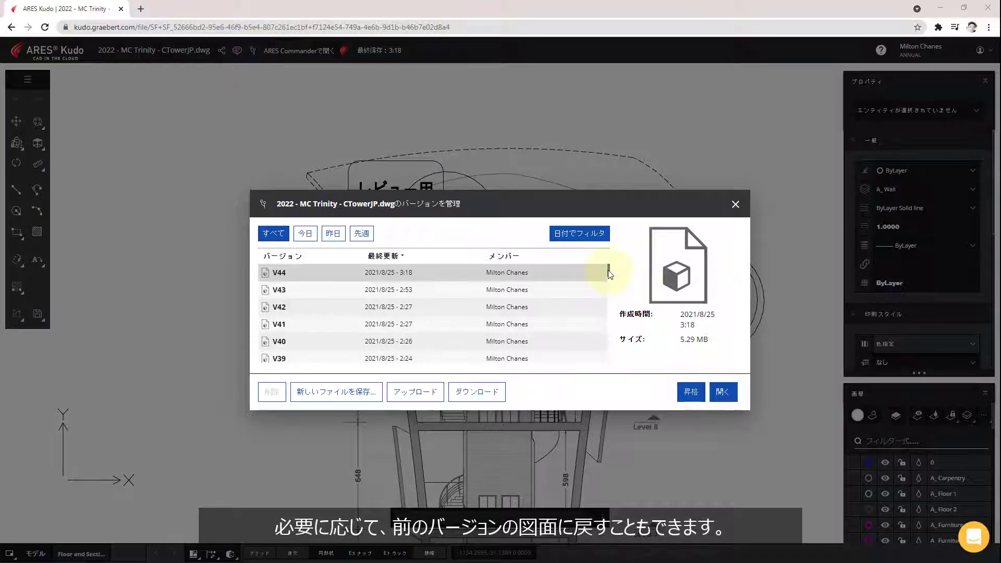
pyautogui.moveTo(608, 270); pyautogui.dragTo(623, 315)
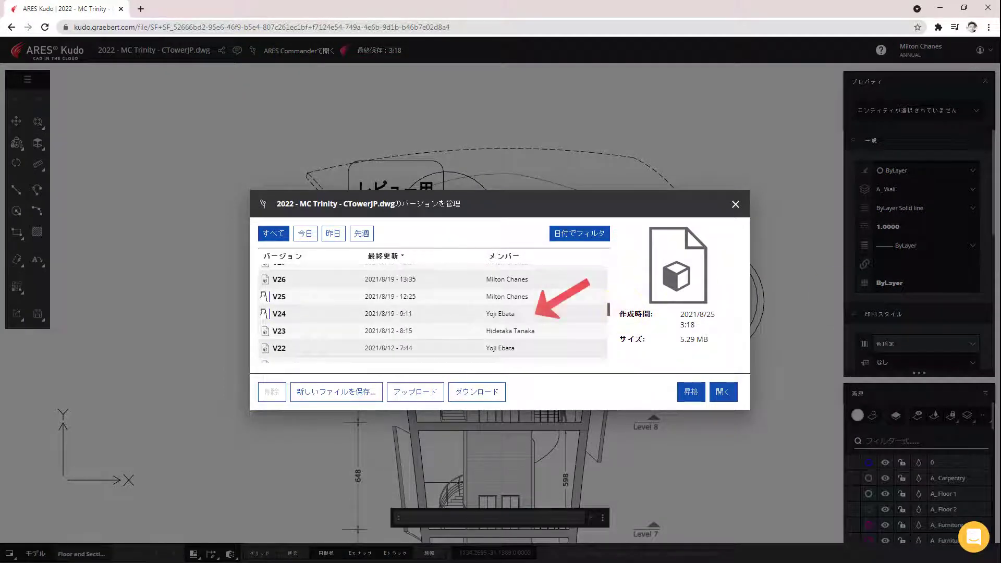
pyautogui.click(557, 315)
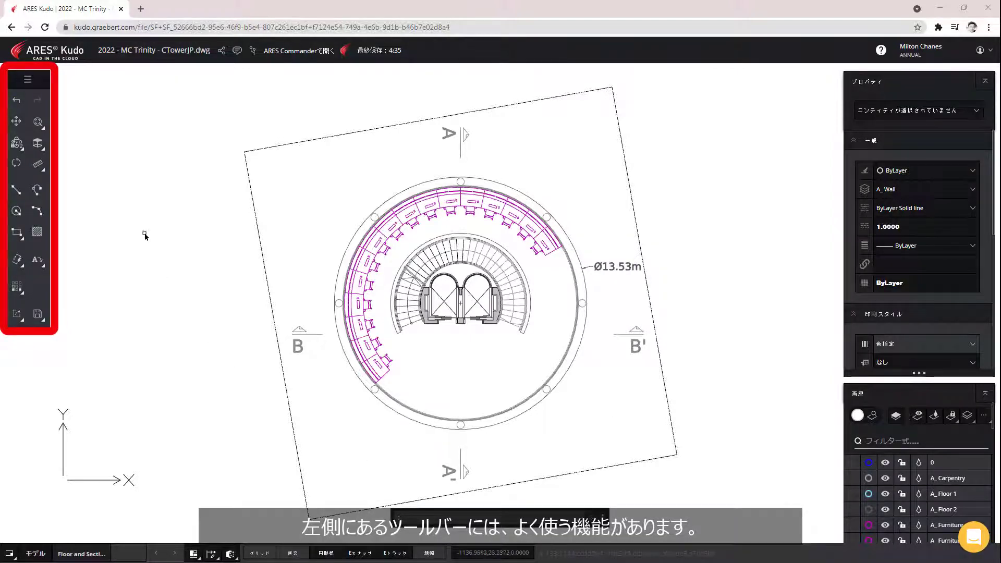
# Step: Look through the zoom and rectangle flyouts, then show the main menu's 寸法 dimension commands
pyautogui.click(44, 130)
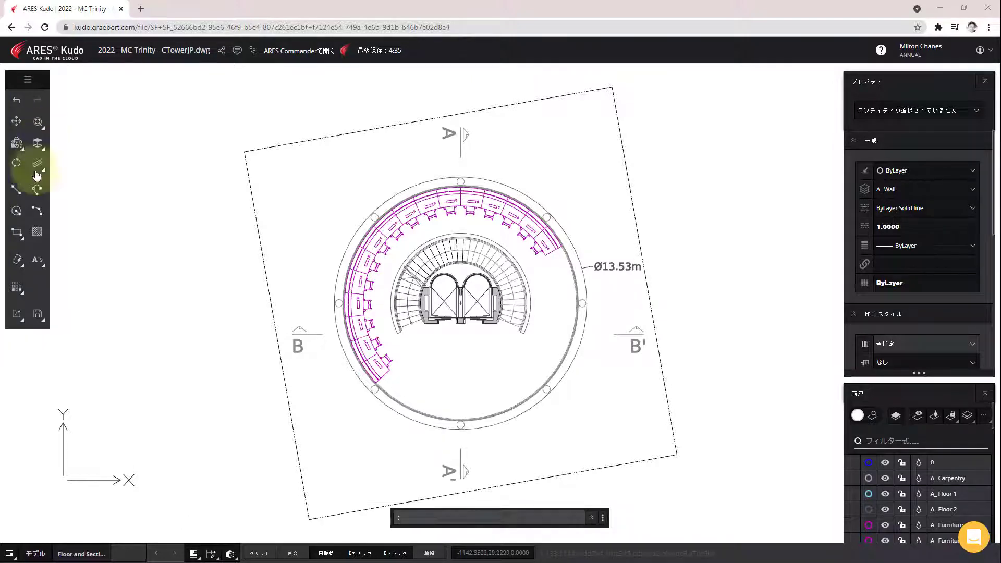
pyautogui.click(23, 236)
pyautogui.click(27, 81)
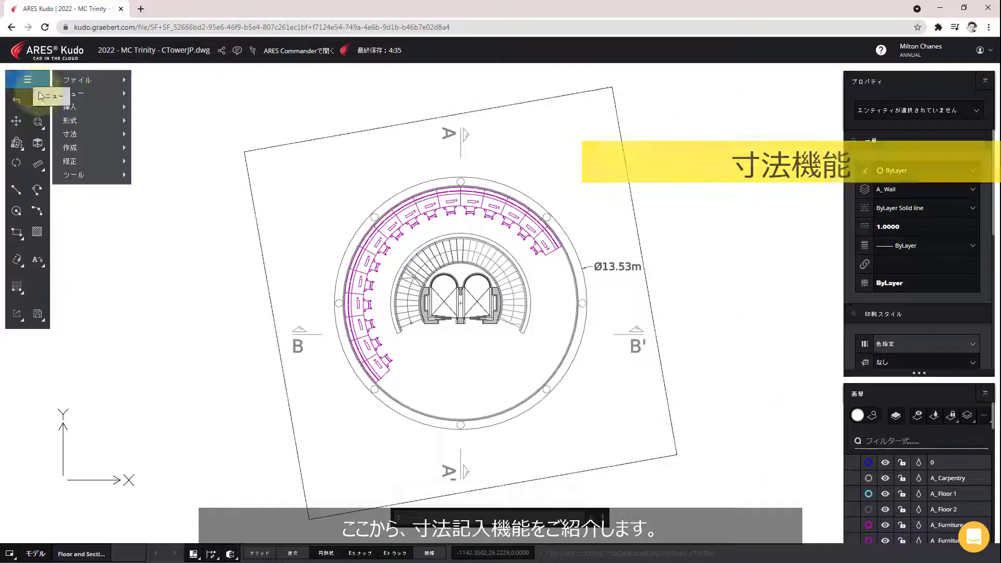
pyautogui.click(82, 137)
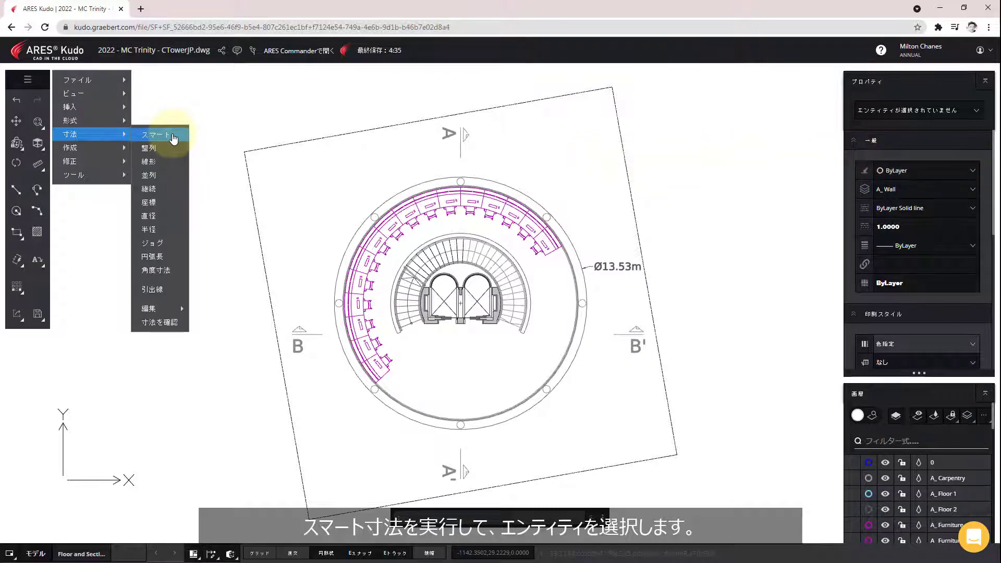
# Step: Place a smart radius dimension on the inner stair arc, adding 'm' after the value to read R3.75m
pyautogui.click(173, 138)
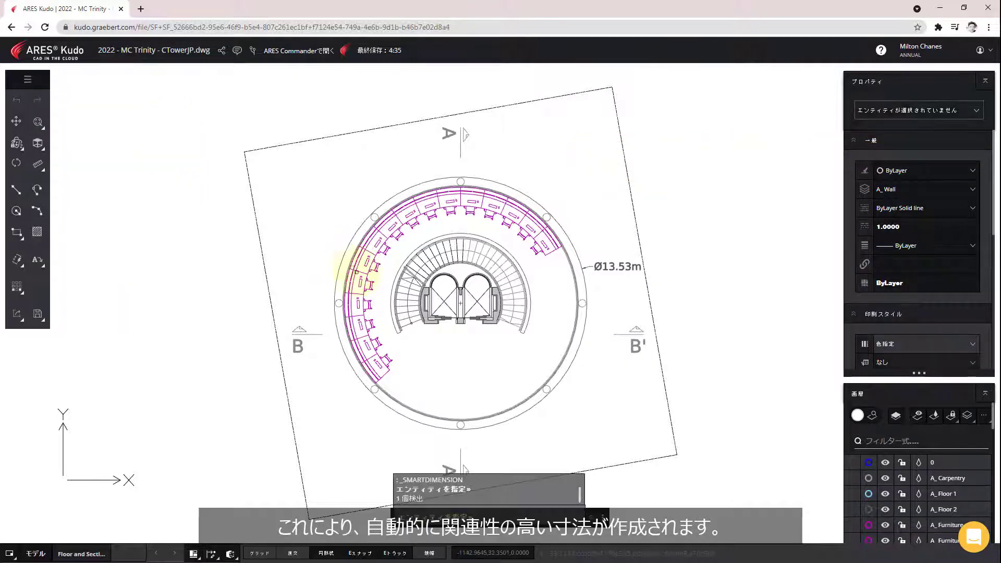
pyautogui.click(524, 320)
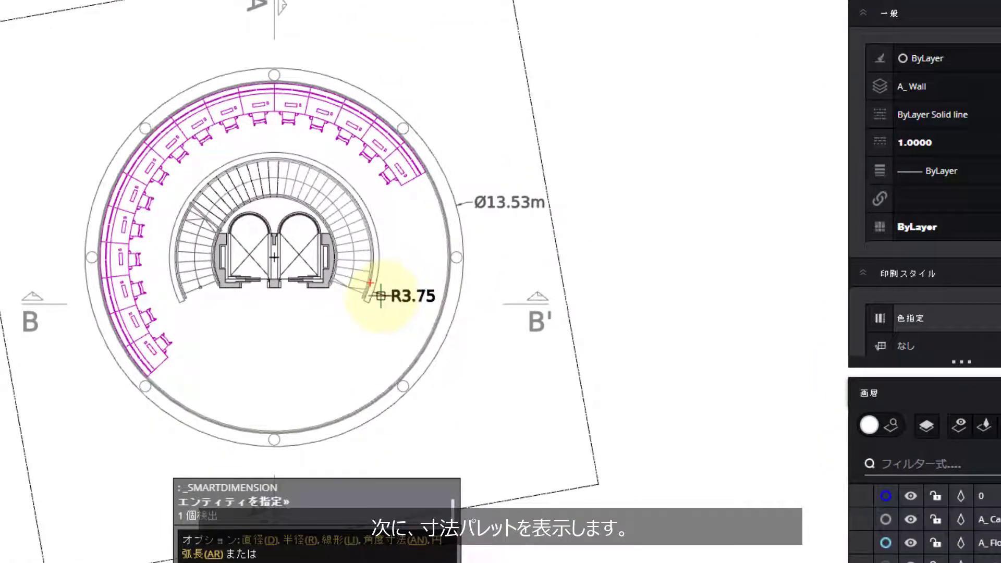
pyautogui.click(380, 296)
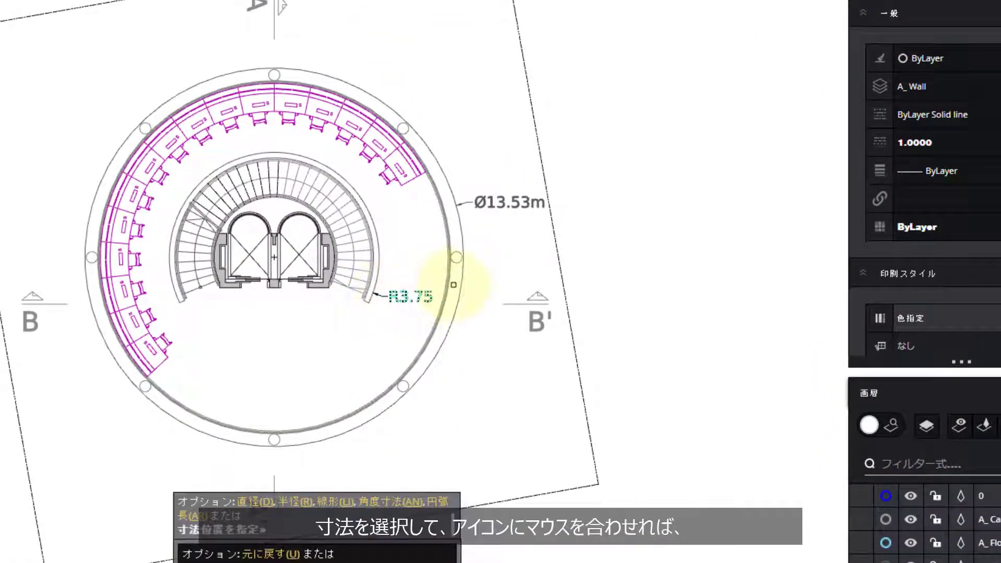
pyautogui.click(454, 285)
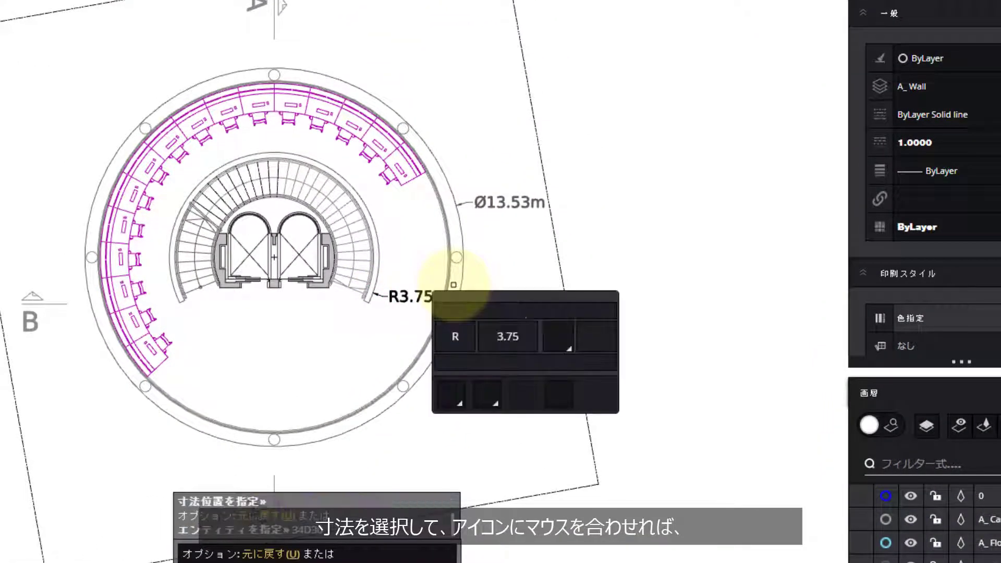
pyautogui.click(594, 335)
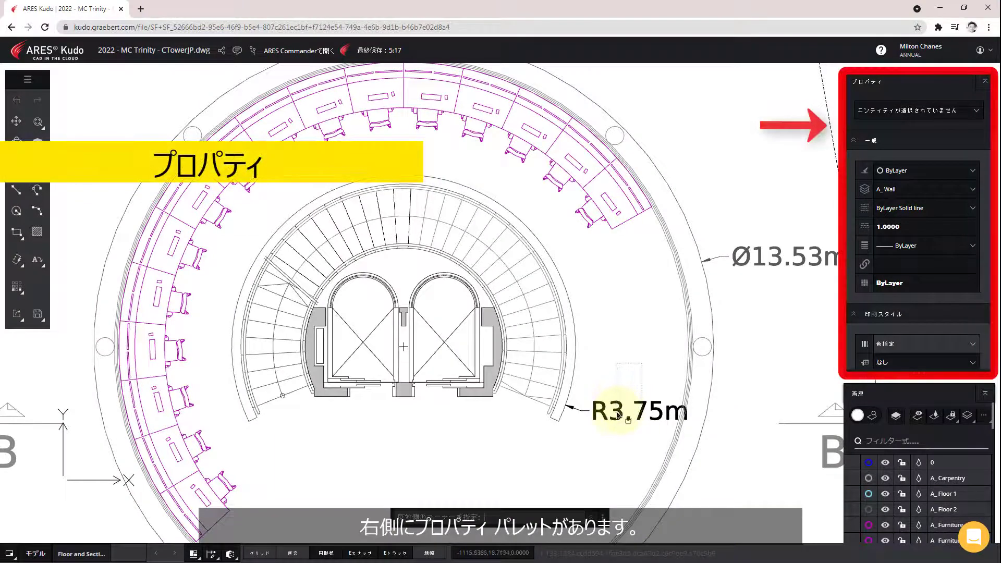
# Step: Change the R3.75m dimension's layer from A_Wall to N_Tower Dim, then deselect it
pyautogui.click(619, 413)
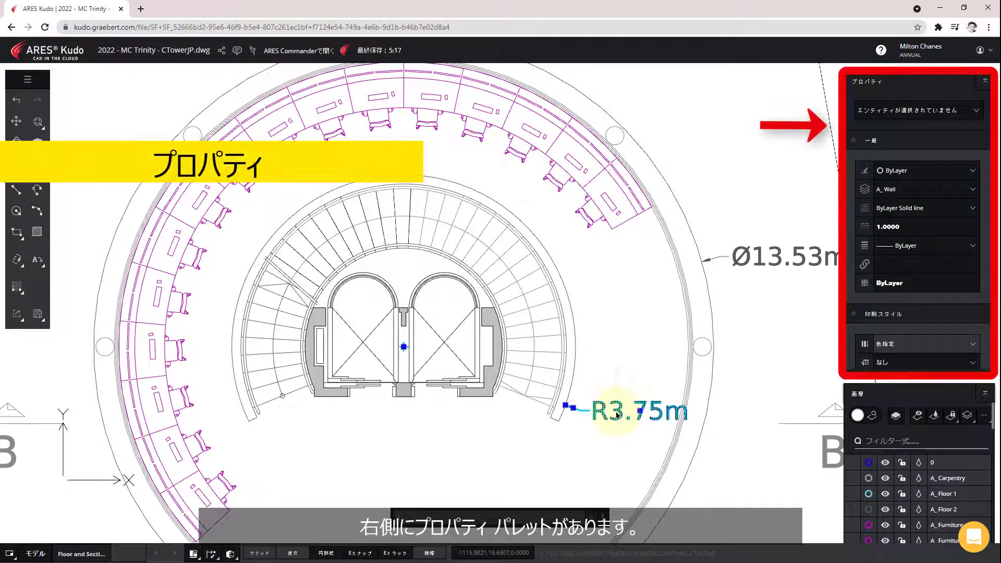
pyautogui.click(936, 193)
pyautogui.scroll(-5, 938, 227)
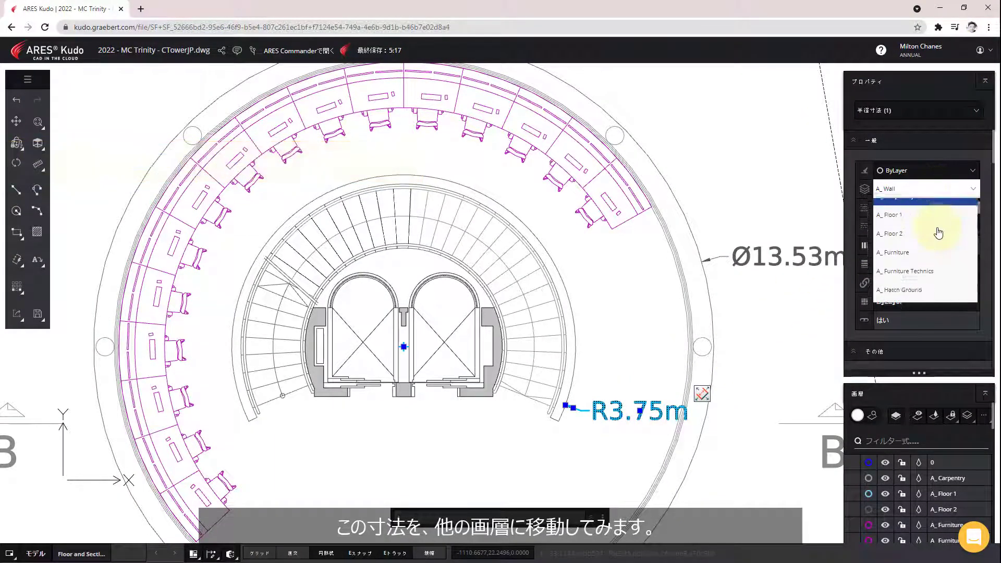
pyautogui.scroll(-2, 938, 253)
pyautogui.scroll(-1, 938, 253)
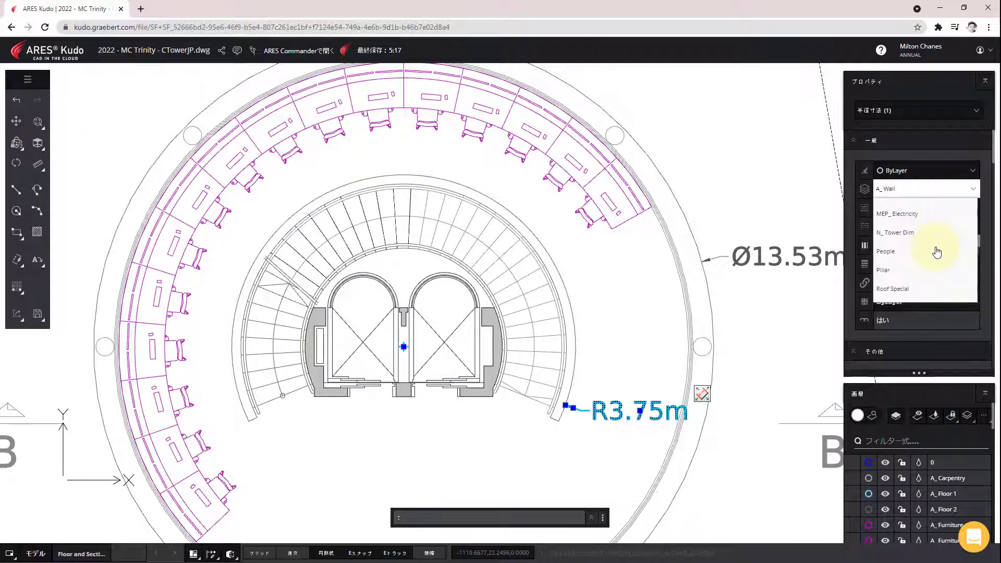
pyautogui.scroll(-1, 938, 253)
pyautogui.click(939, 234)
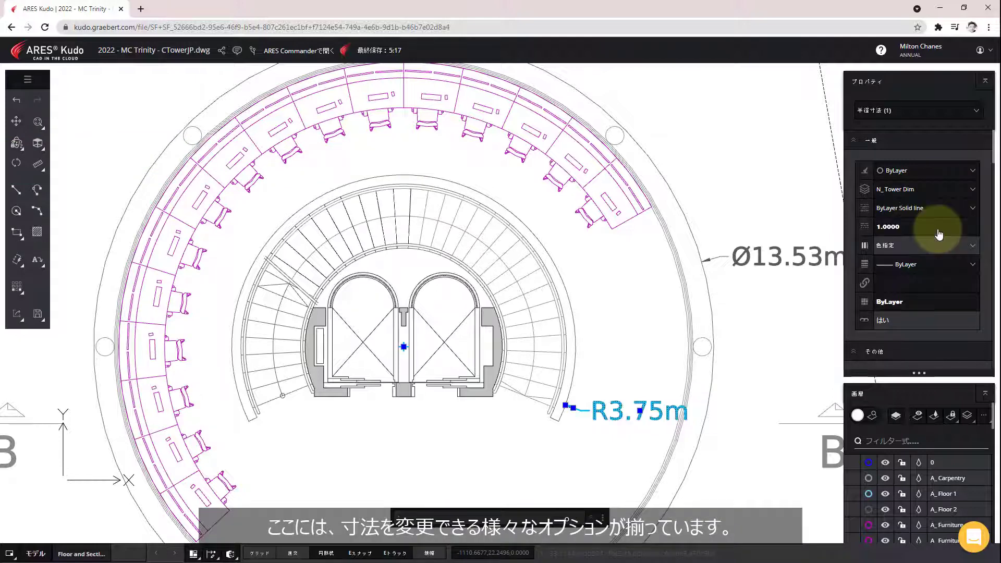
pyautogui.press('Escape')
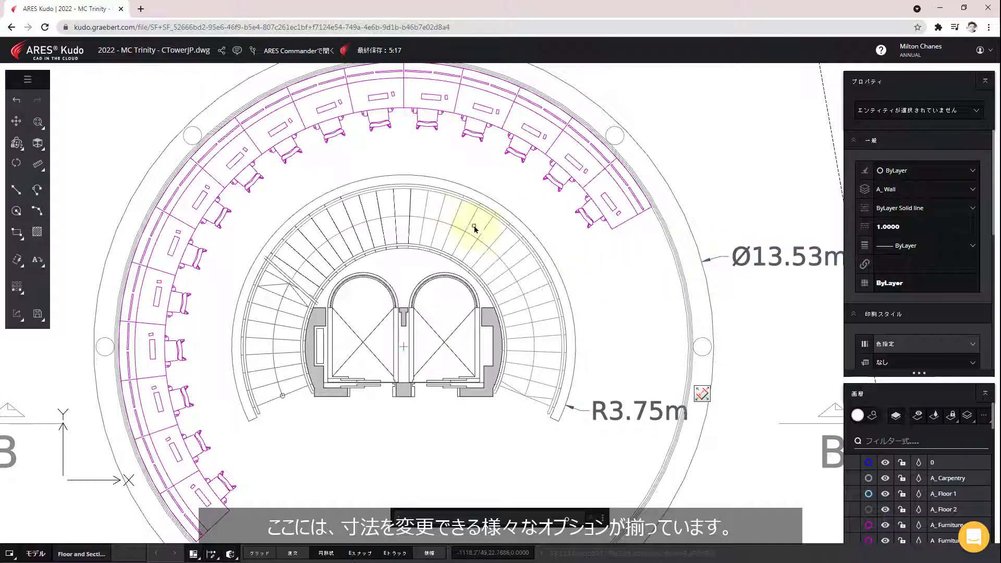
# Step: Mirror the small left core-wall rectangle with MI across a line starting at the core's midpoint
pyautogui.click(28, 79)
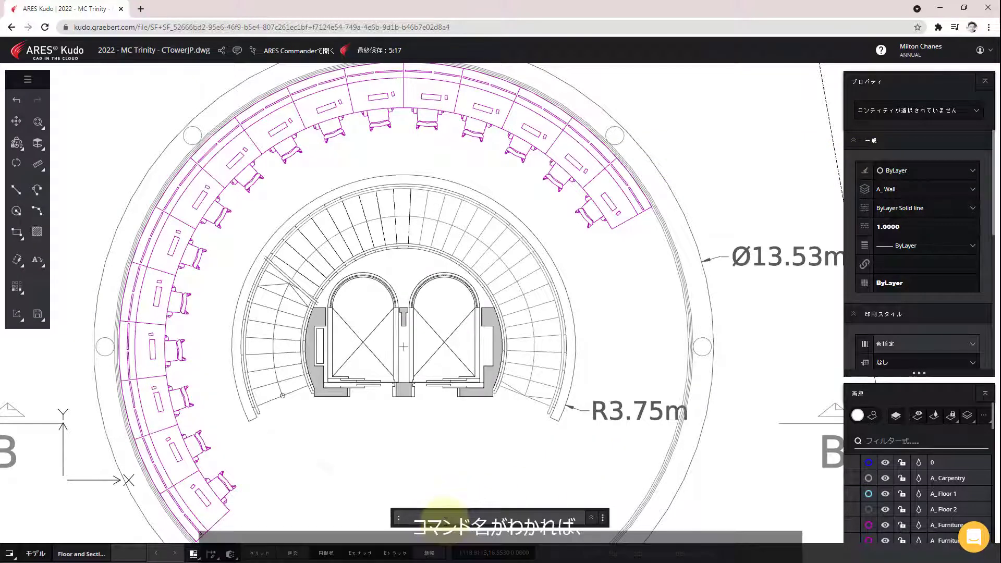
pyautogui.write('MI')
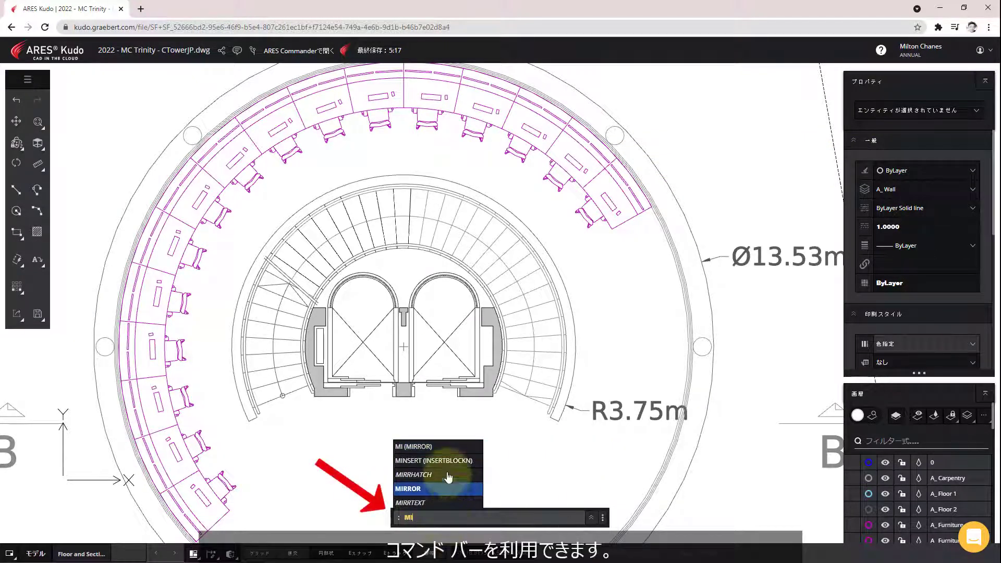
pyautogui.click(450, 450)
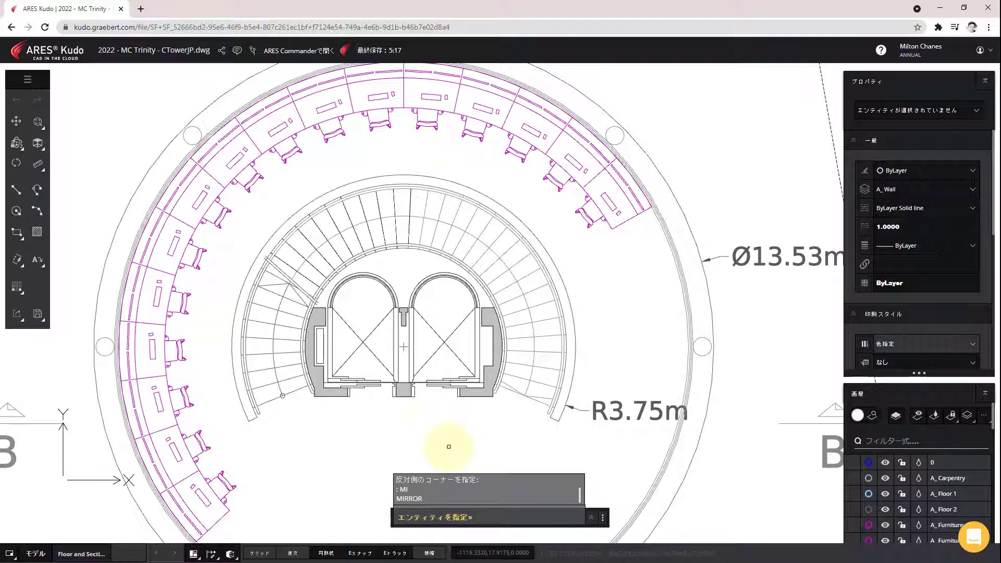
pyautogui.scroll(2, 421, 416)
pyautogui.scroll(2, 421, 416)
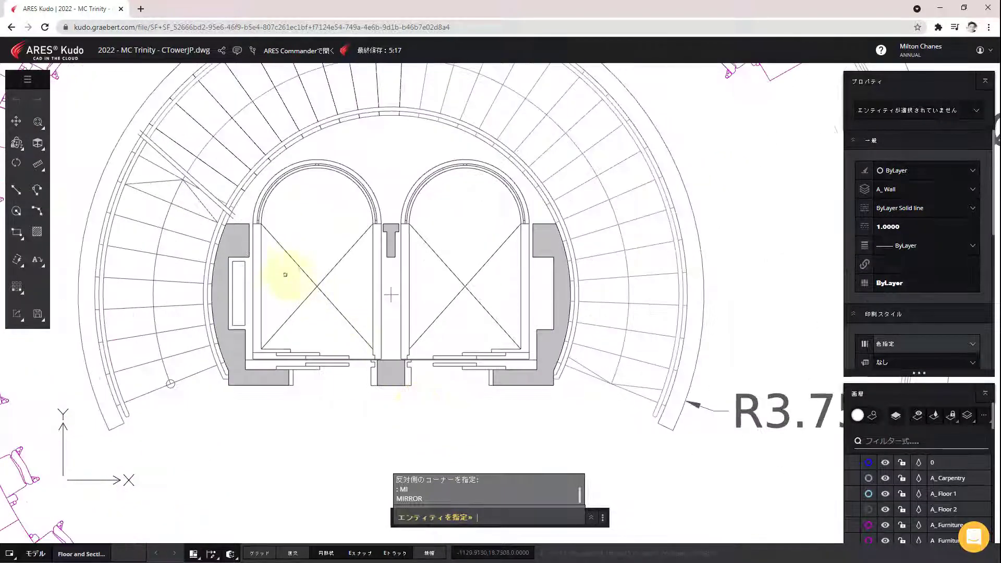
pyautogui.click(245, 266)
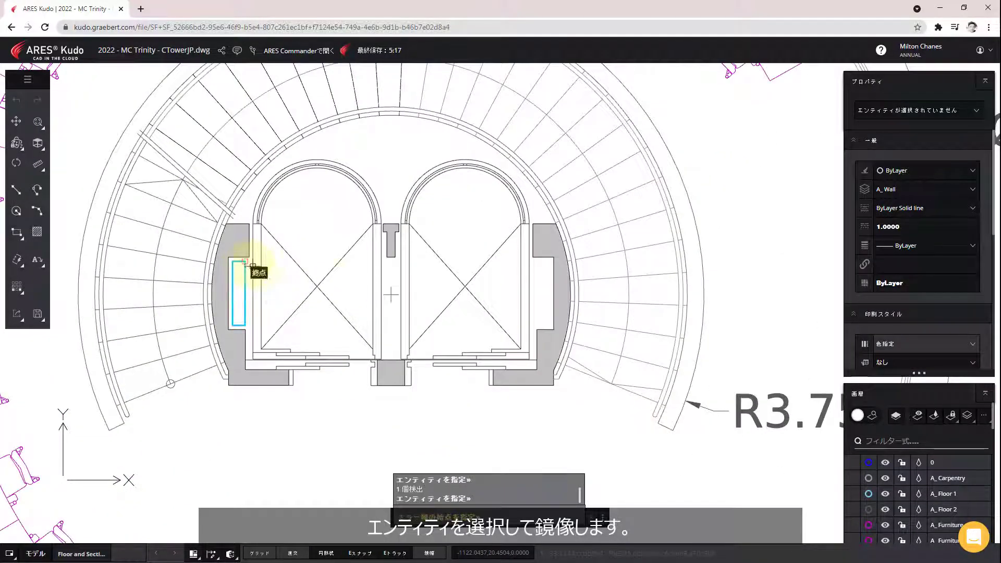
pyautogui.press('Return')
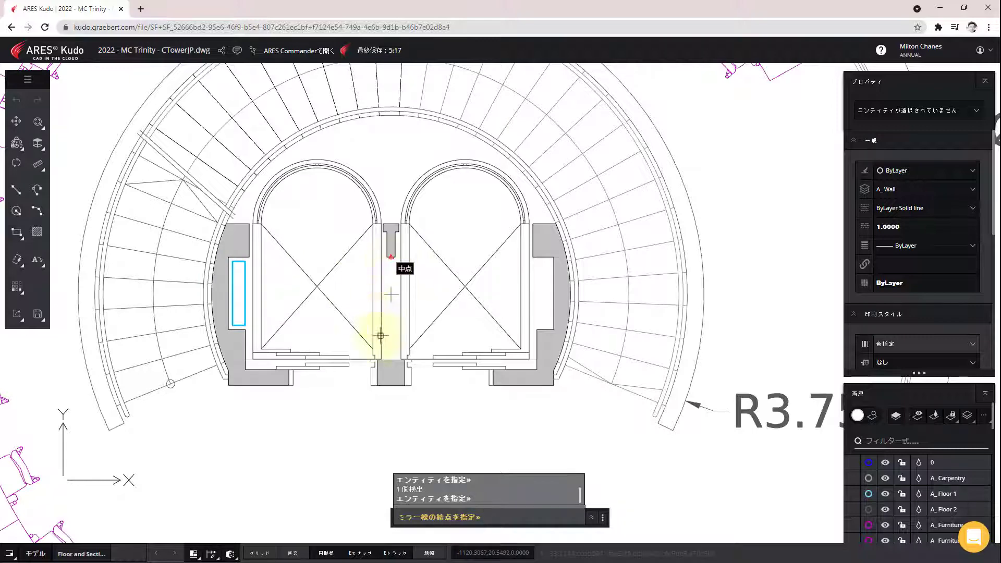
pyautogui.click(381, 335)
pyautogui.click(392, 416)
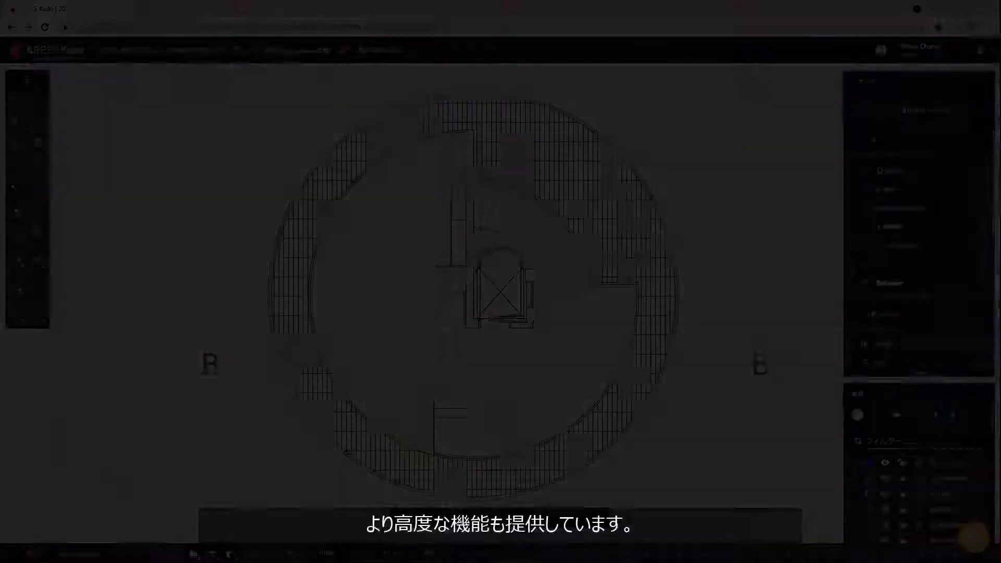
# Step: After briefly opening the Insert palette, start ARRAY and select the small circle
pyautogui.write('nsert')
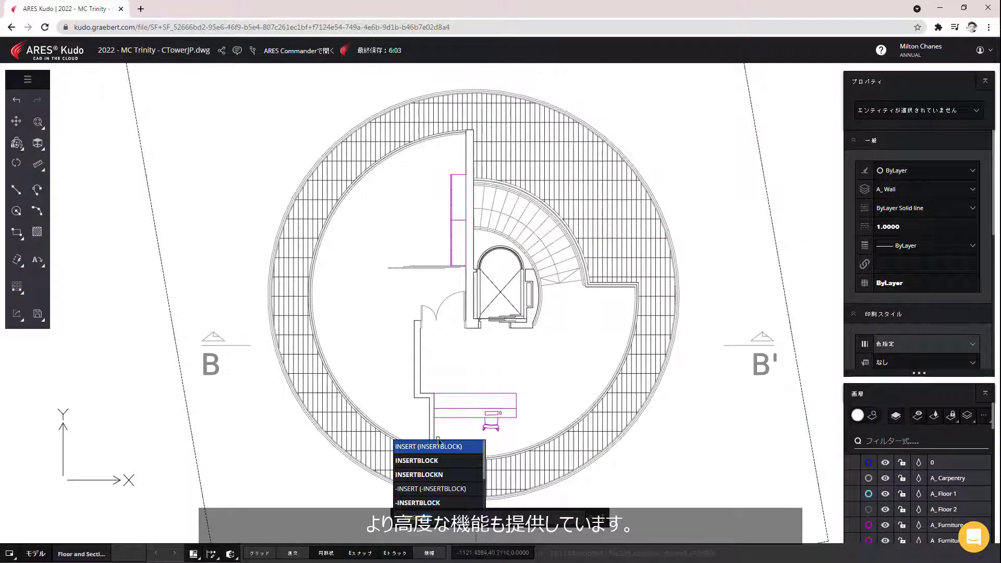
pyautogui.click(438, 443)
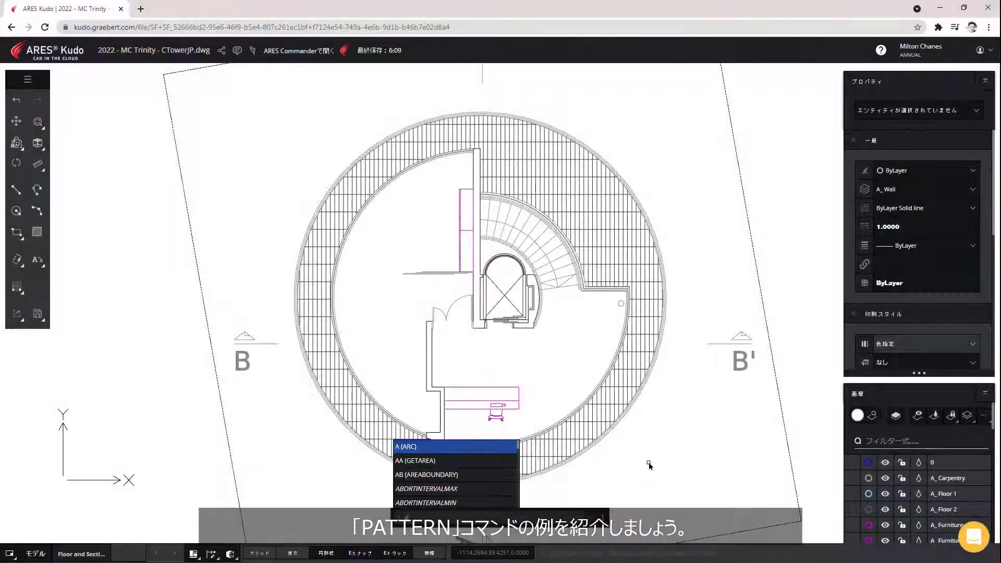
pyautogui.write('RRAY')
pyautogui.press('Return')
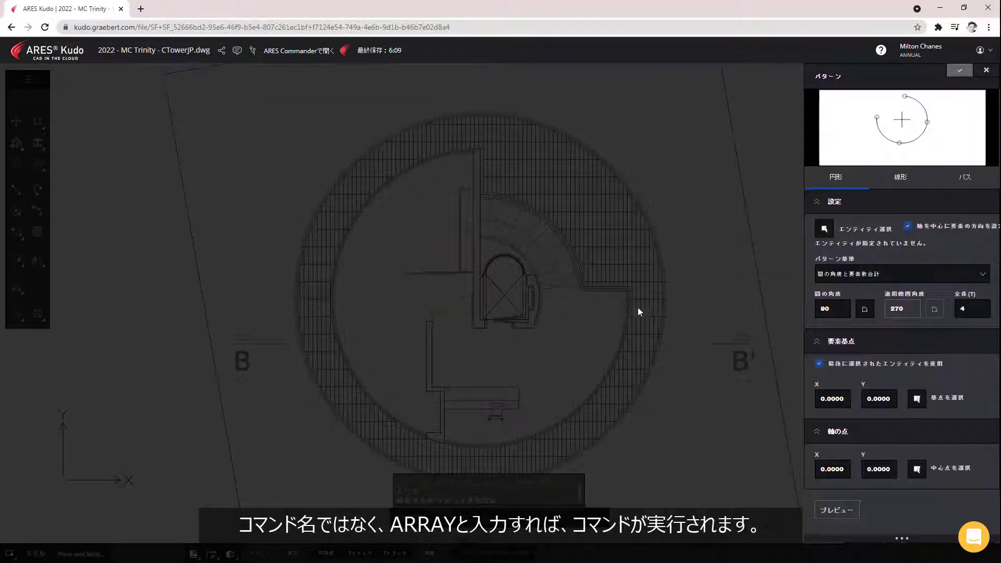
pyautogui.click(826, 231)
pyautogui.click(624, 318)
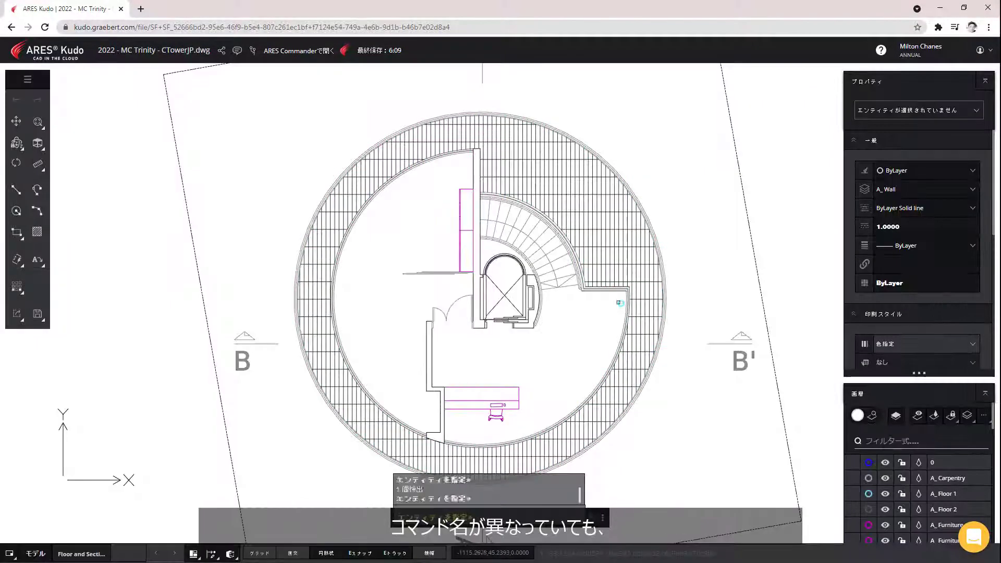
pyautogui.press('Return')
# Step: Make it a circular pattern of 11 items over -250°, centred on the tower's centre
pyautogui.click(904, 275)
pyautogui.click(882, 308)
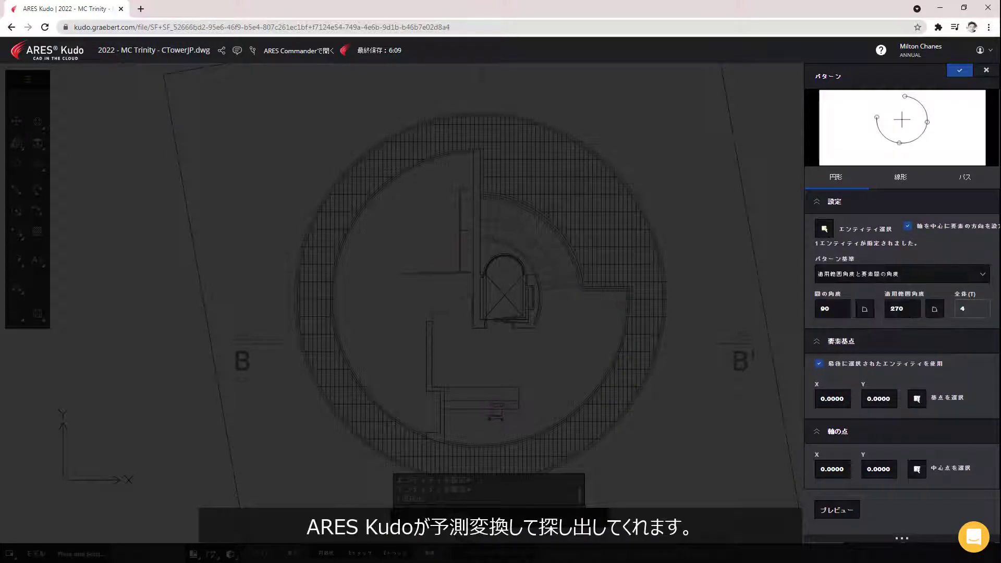
pyautogui.write('50')
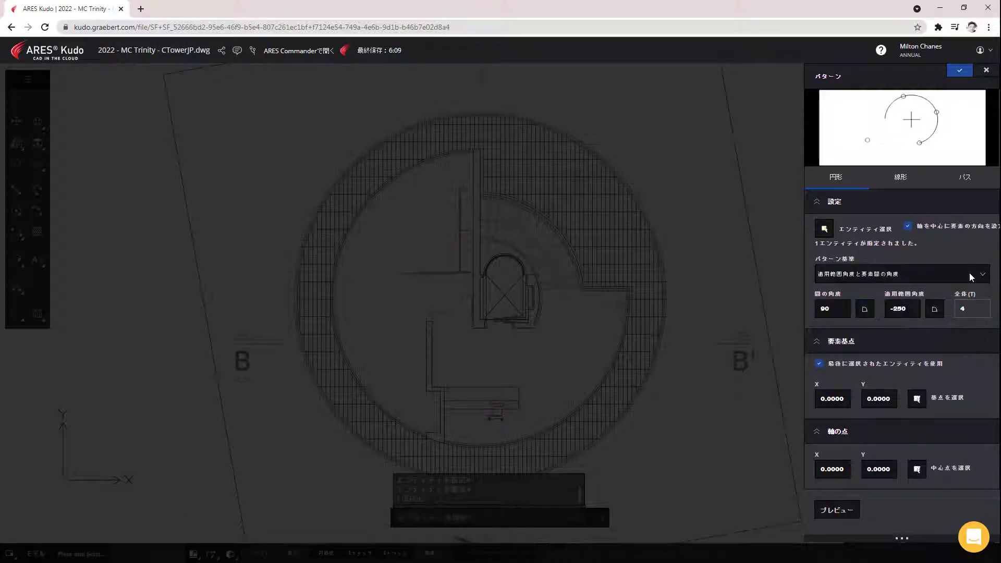
pyautogui.click(969, 273)
pyautogui.click(928, 303)
pyautogui.write('11')
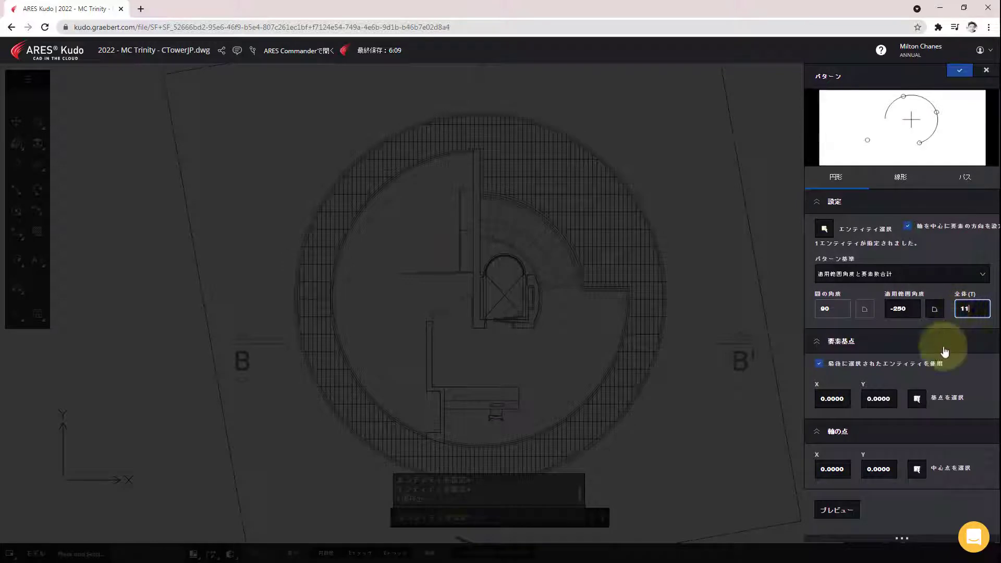
pyautogui.click(917, 469)
pyautogui.rightClick(608, 370)
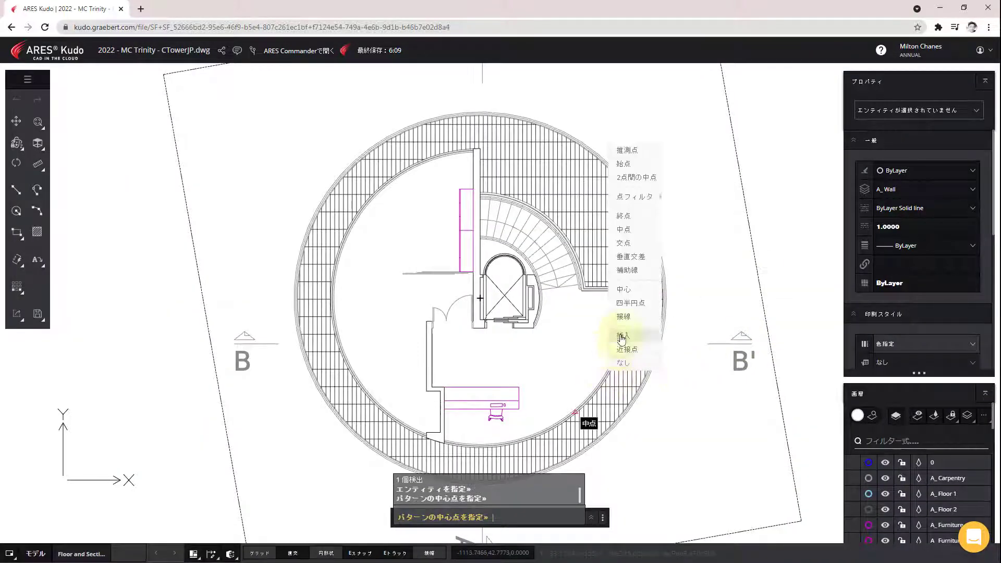
pyautogui.click(625, 295)
pyautogui.click(591, 394)
pyautogui.click(960, 70)
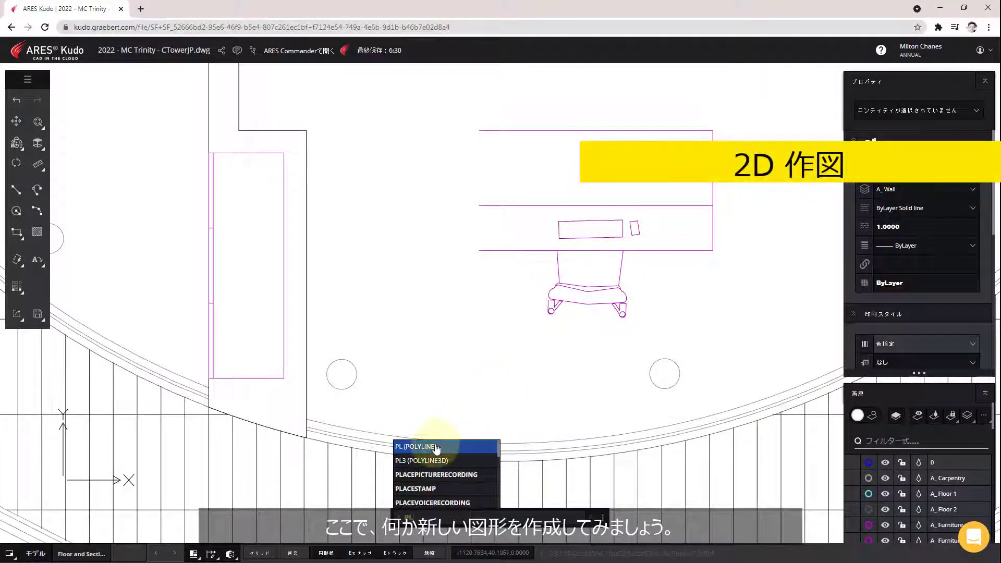
# Step: Draw a polyline from the wall corner with a .65 segment and a short horizontal segment
pyautogui.click(440, 446)
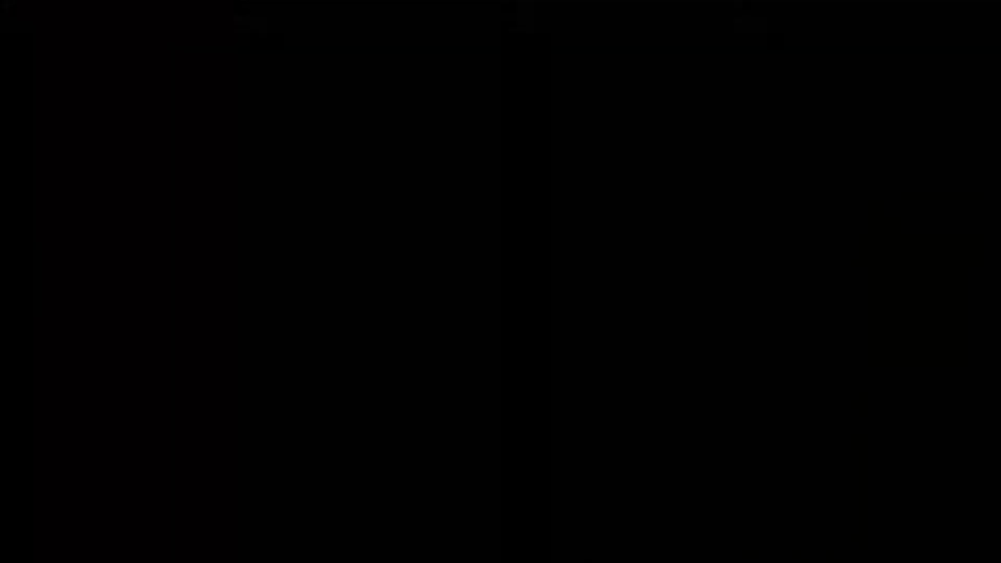
pyautogui.click(308, 131)
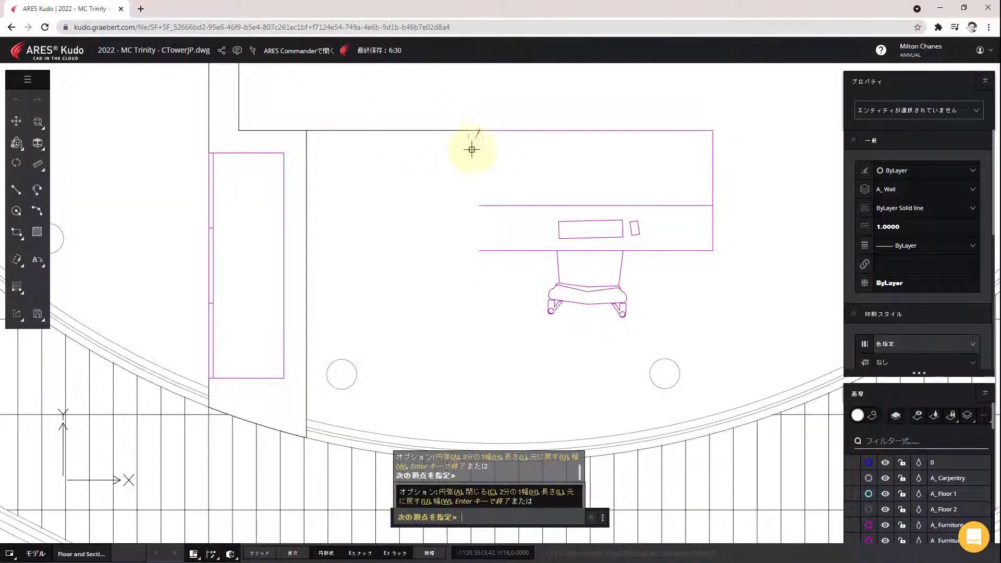
pyautogui.write('.65')
pyautogui.press('Return')
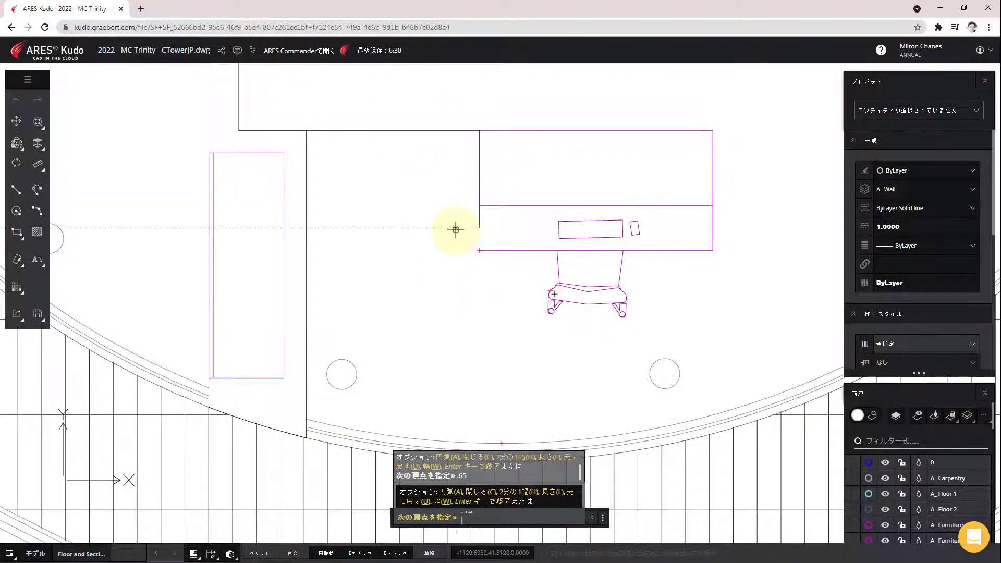
pyautogui.click(456, 227)
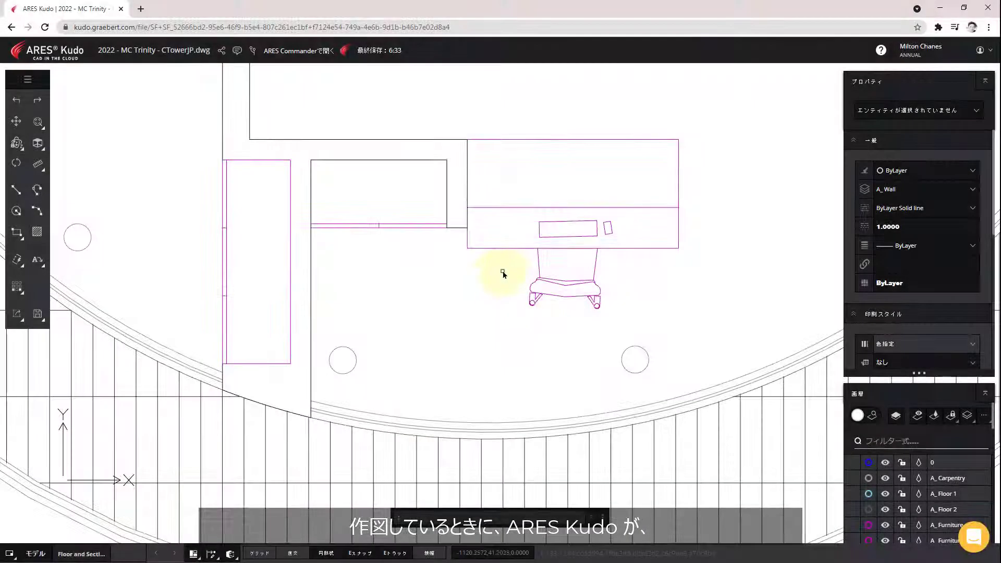
# Step: Window-select the desk and chair and move them slightly to the right
pyautogui.write('m')
pyautogui.press('Return')
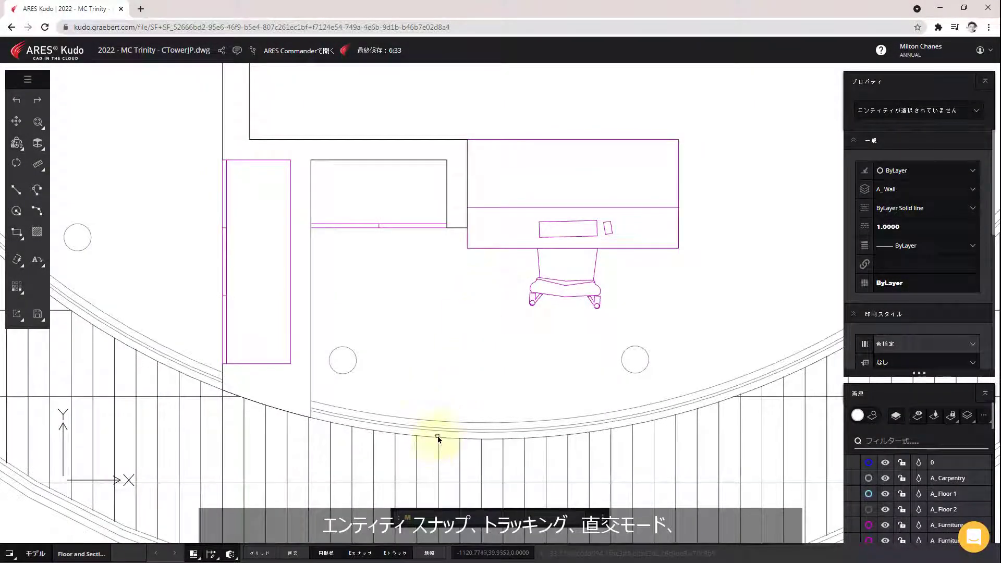
pyautogui.click(496, 342)
pyautogui.click(620, 191)
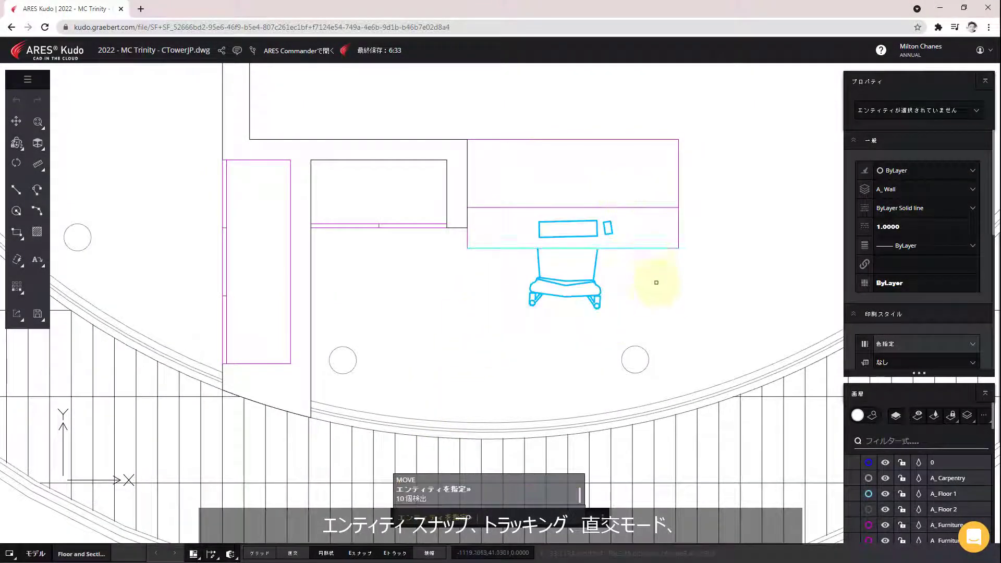
pyautogui.press('Return')
pyautogui.click(652, 290)
pyautogui.click(659, 290)
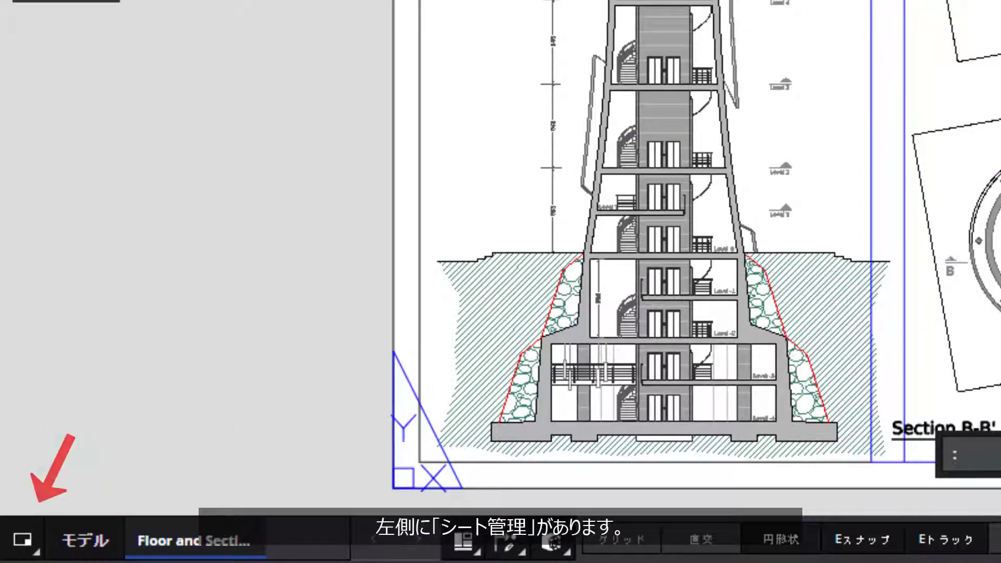
# Step: Turn on a shareable view link for CTowerJP.dwg from the Sheet Manager's sharing permissions
pyautogui.click(35, 536)
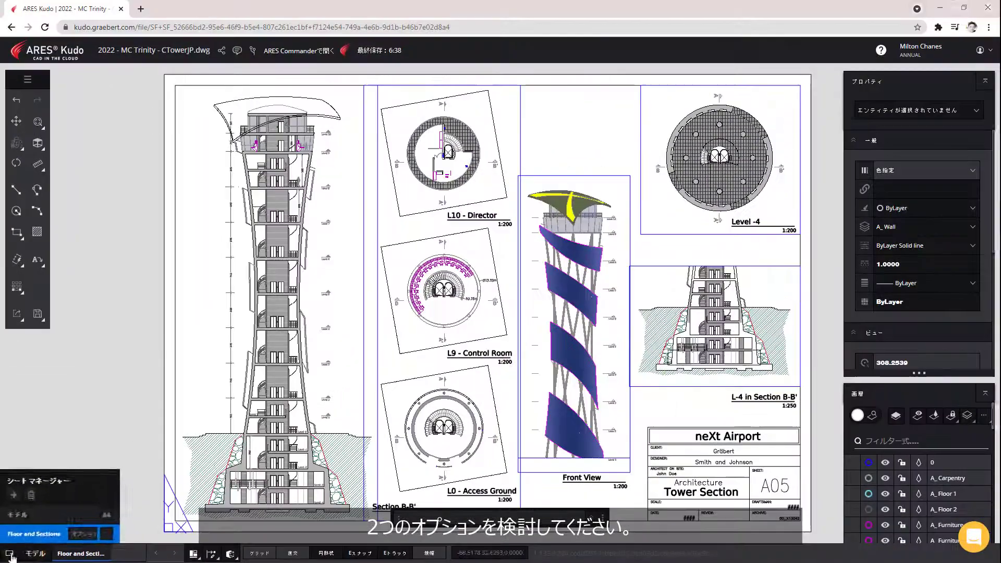
pyautogui.click(222, 50)
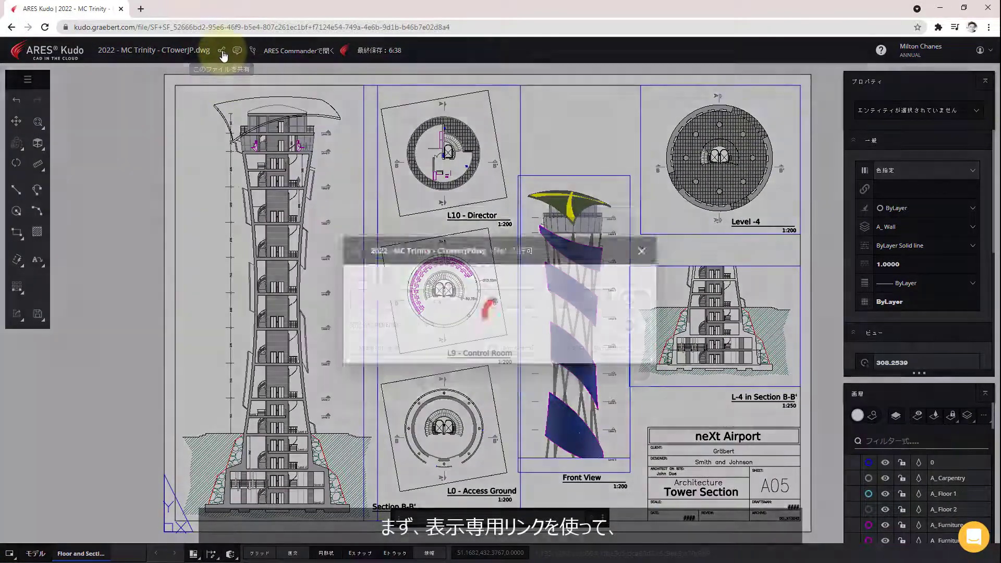
pyautogui.click(632, 299)
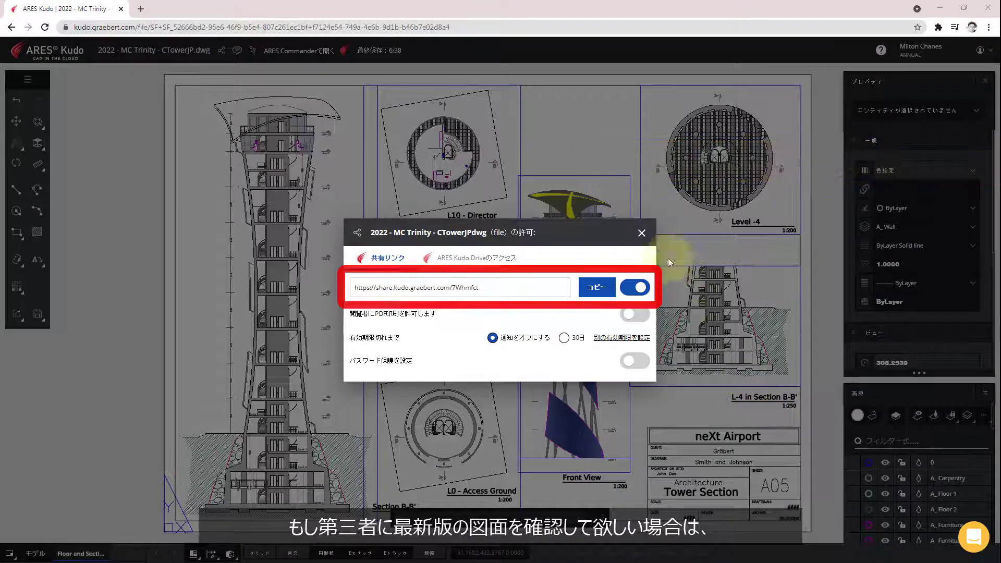
pyautogui.click(642, 233)
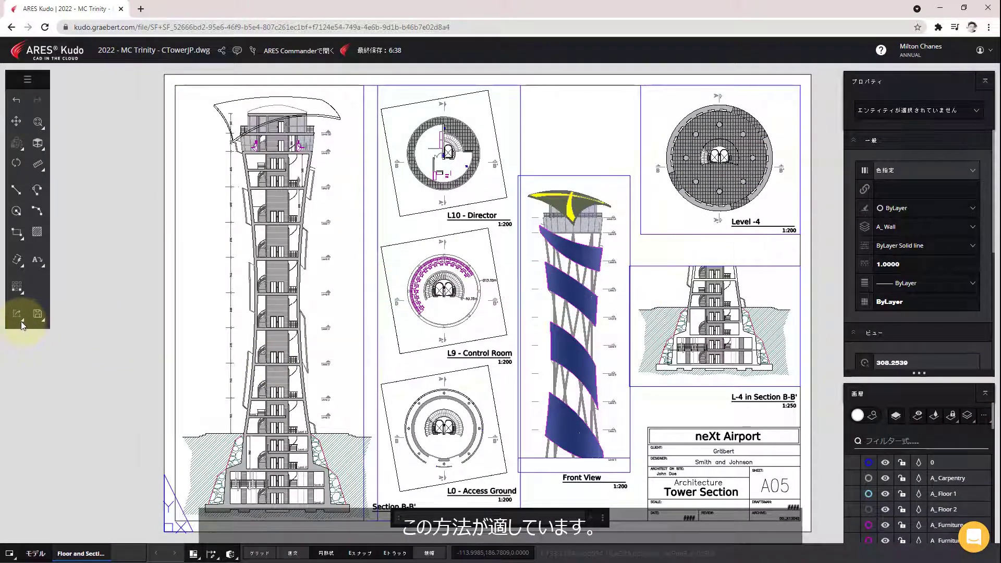
pyautogui.click(21, 322)
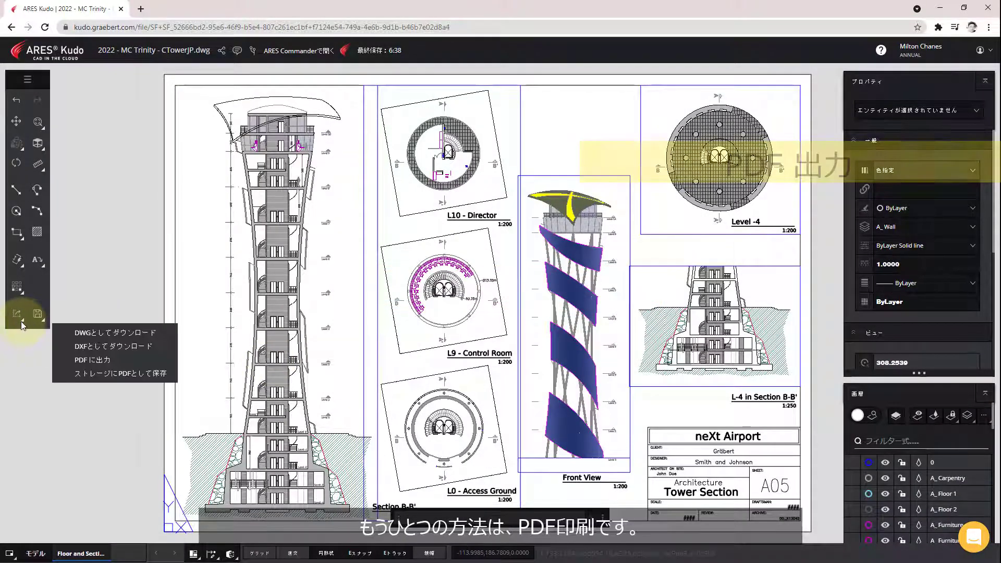
# Step: Export to PDF with PDFに出力, keeping the 'current sheet' option
pyautogui.click(134, 364)
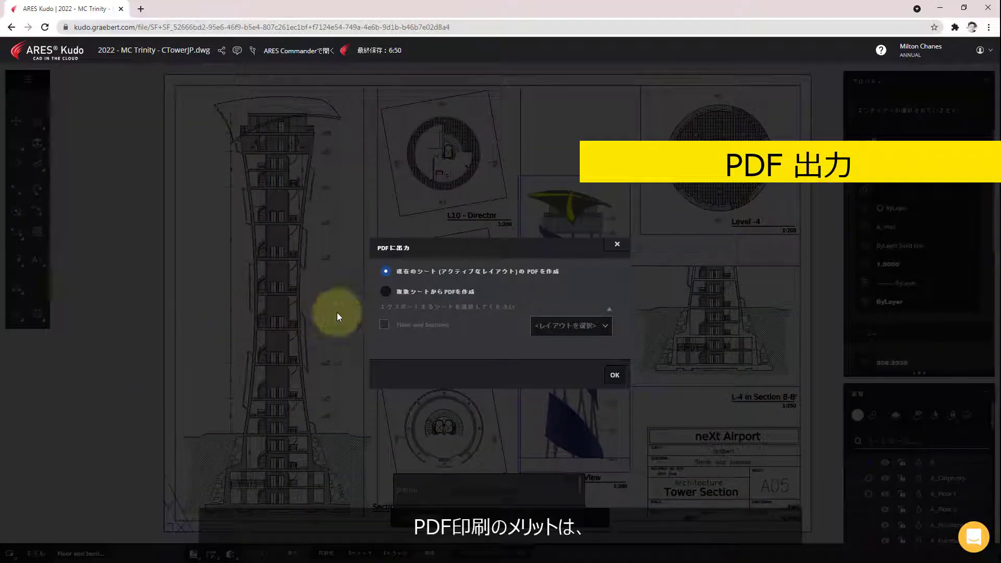
pyautogui.click(615, 376)
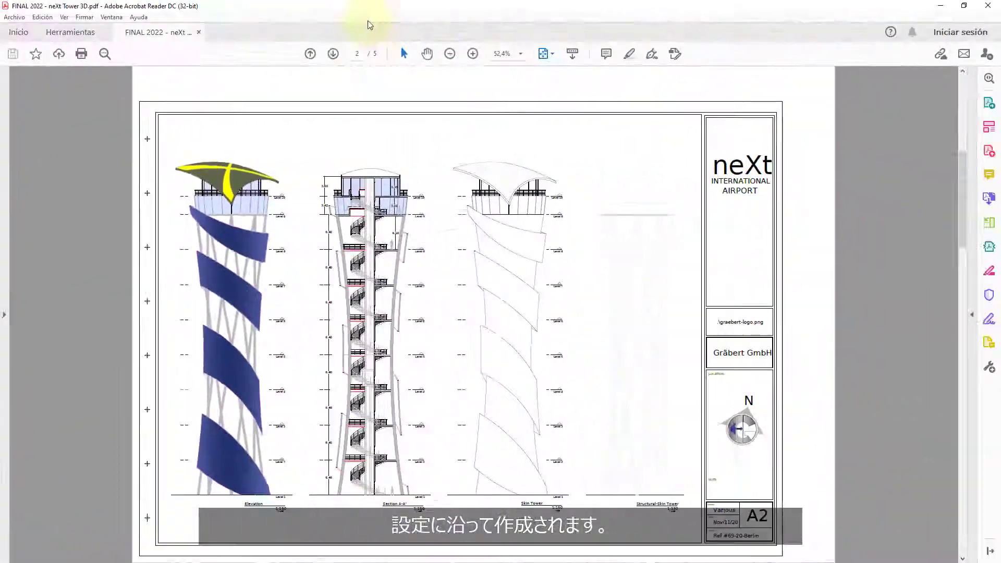
# Step: Page forward through the neXt Tower PDF to page 5 of 5, showing Section A-A'
pyautogui.click(332, 55)
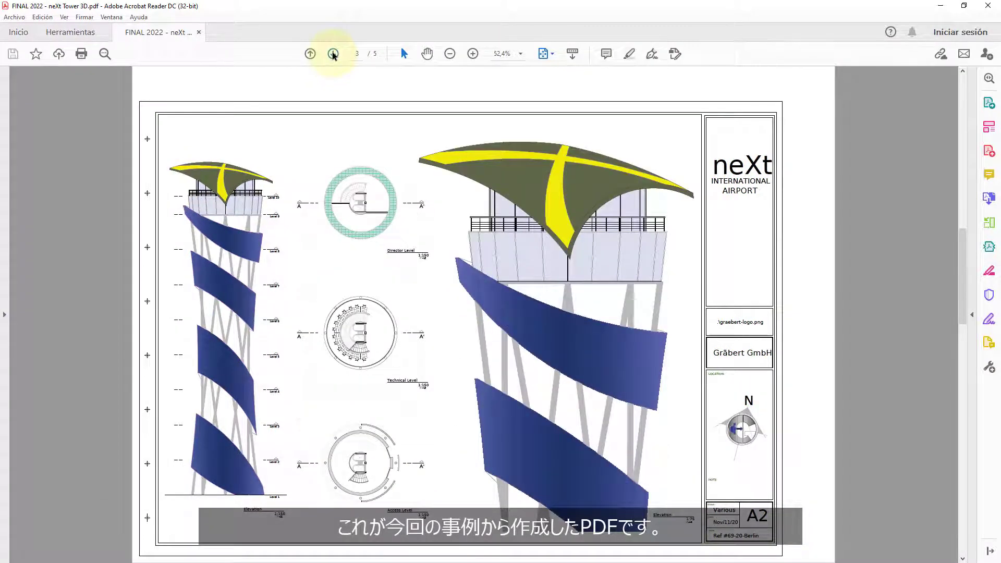
pyautogui.doubleClick(333, 54)
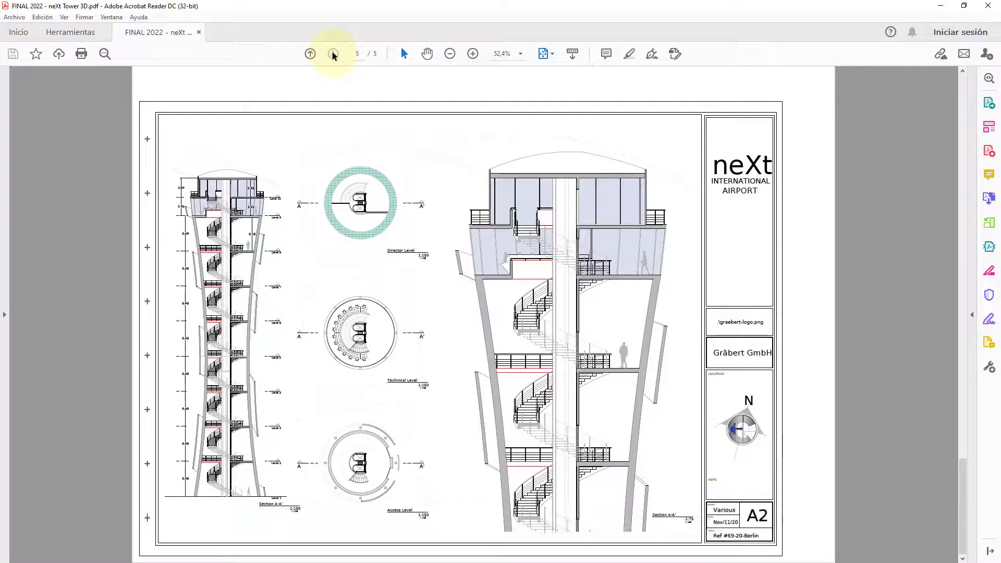